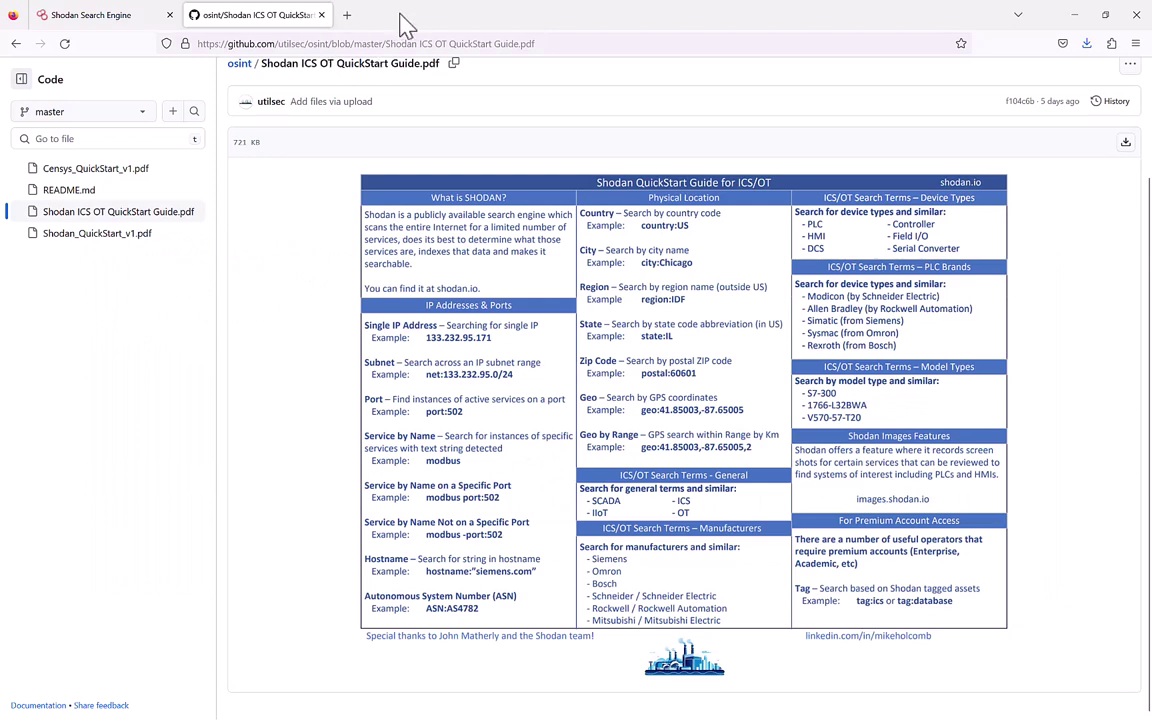
# Show the Shodan dashboard, advance the PowerPoint slide show to the Shodan QuickStart Guide slide, and return to the browser.
pyautogui.click(130, 14)
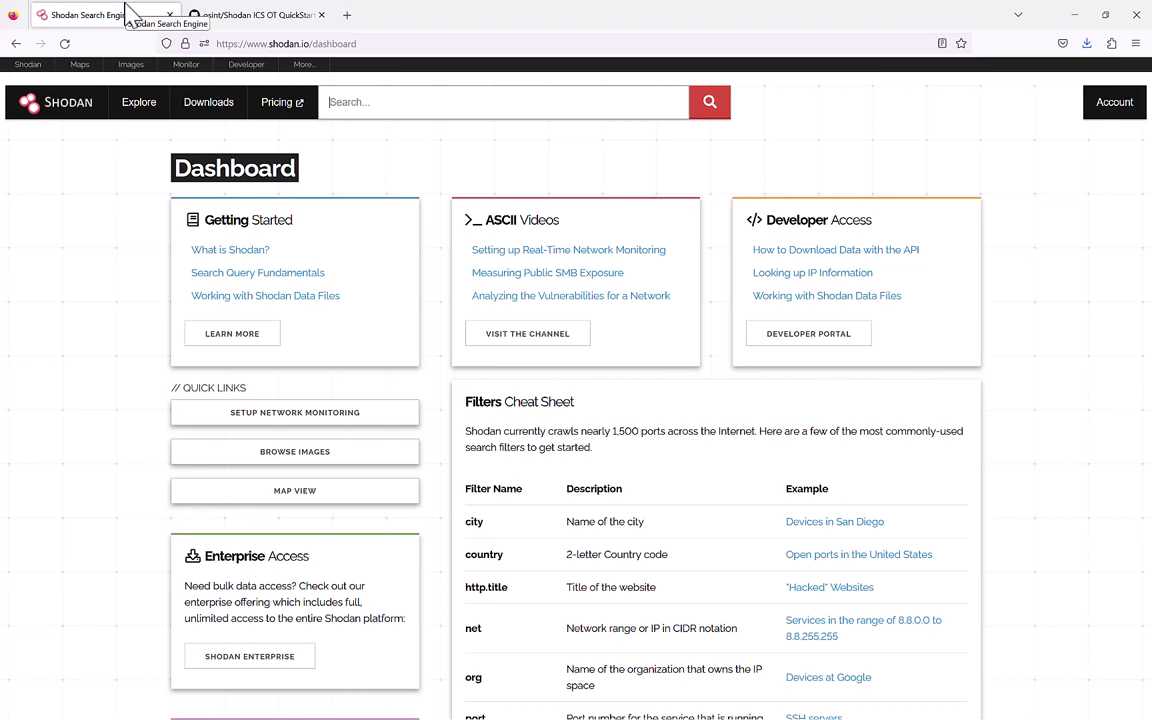
pyautogui.hotkey('alt', 'Tab')
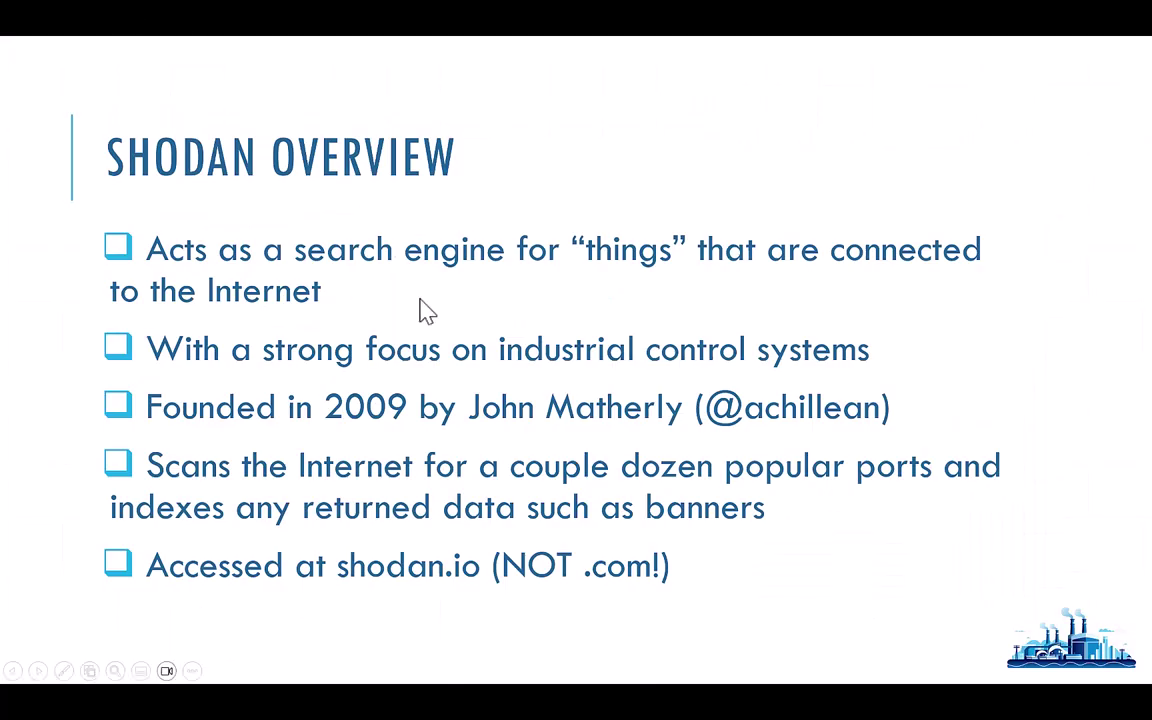
pyautogui.click(476, 360)
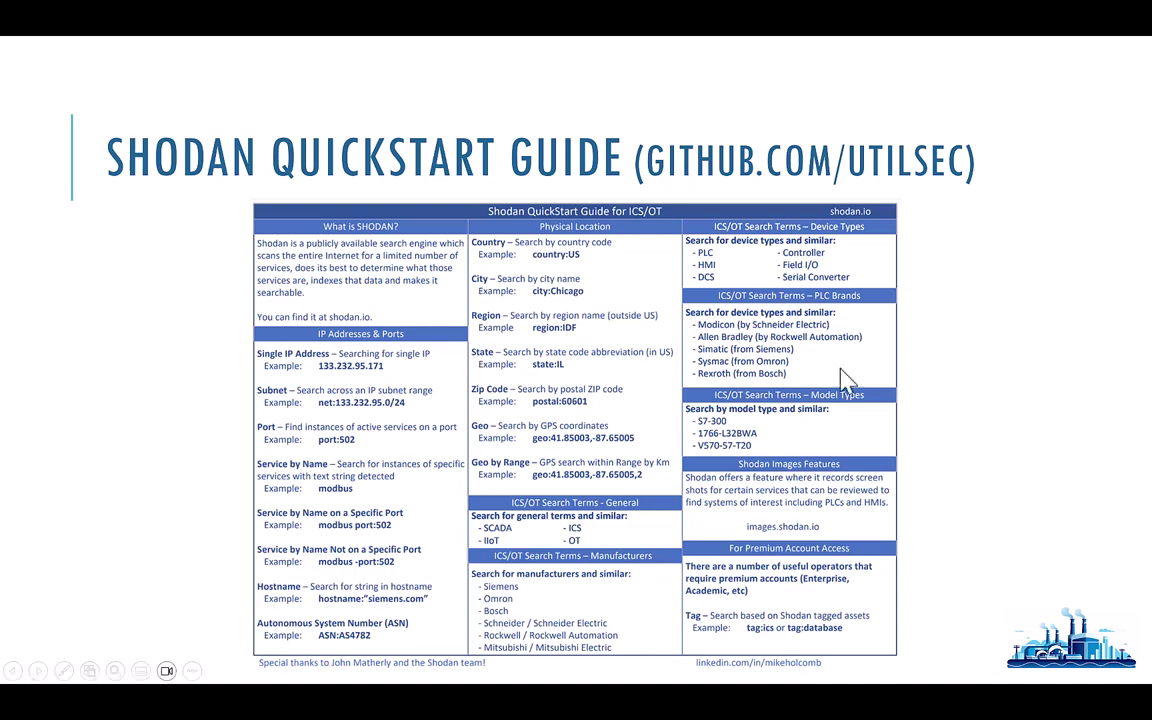
pyautogui.hotkey('alt', 'Tab')
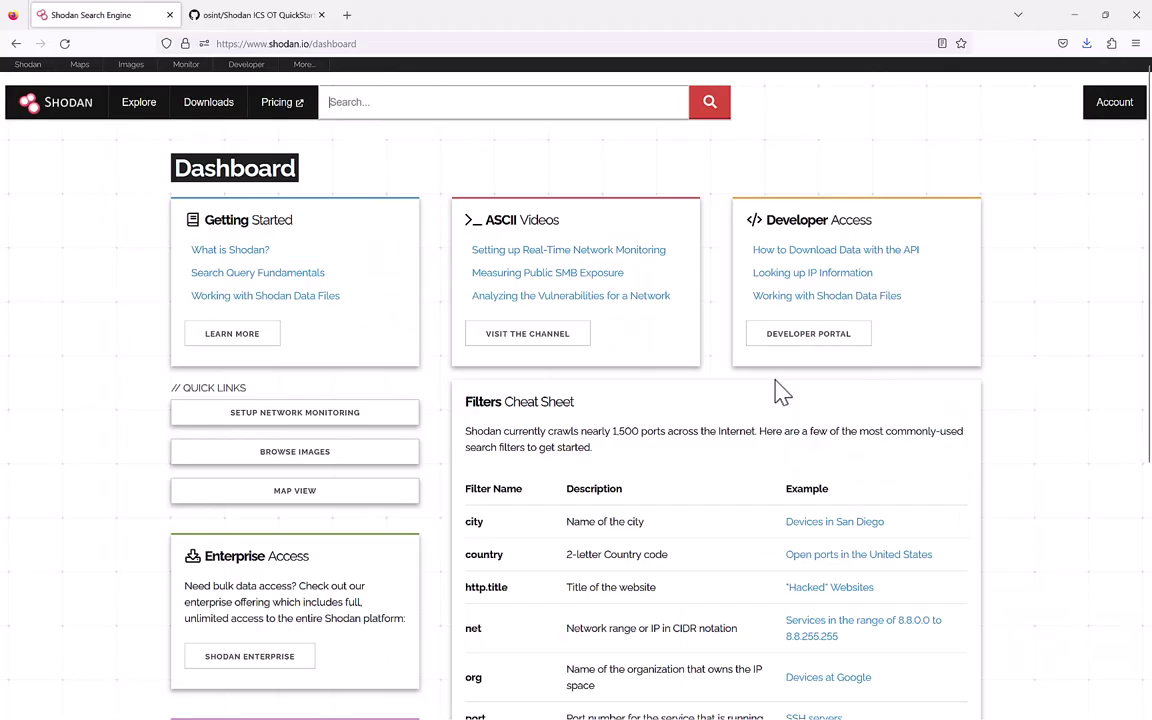
# Show the Shodan ICS OT QuickStart Guide on GitHub and advance the PowerPoint slide show to Exploring for Industrial Control Systems, returning to the browser.
pyautogui.click(280, 16)
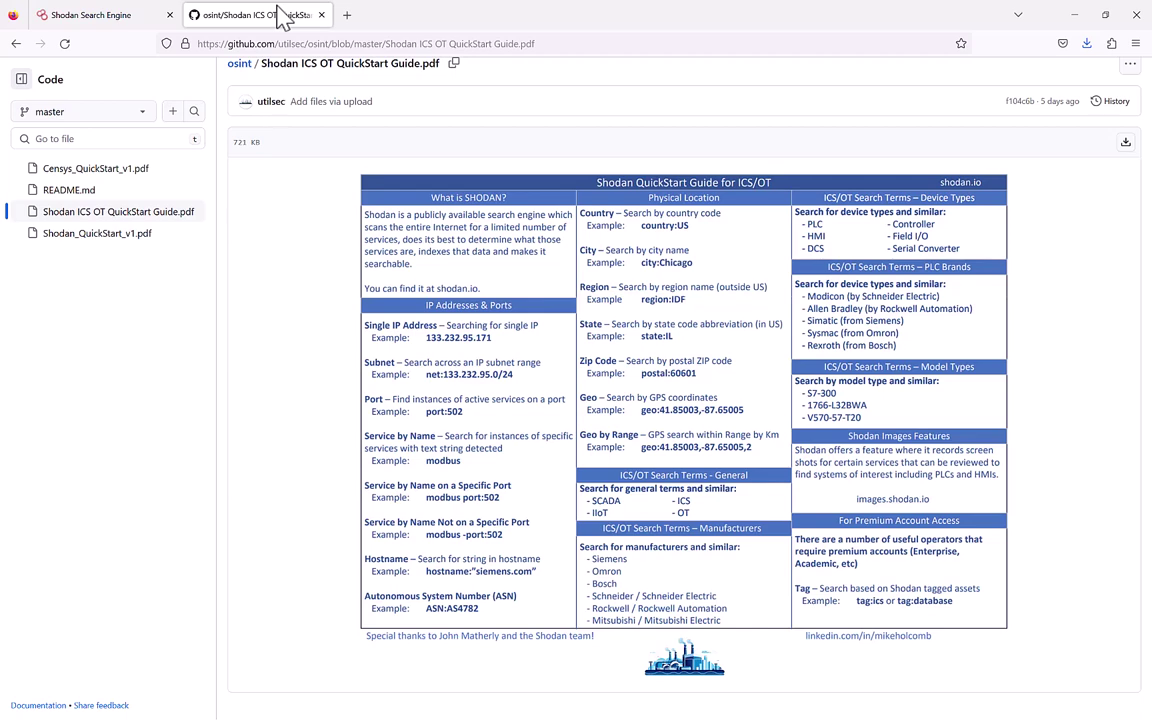
pyautogui.hotkey('alt', 'Tab')
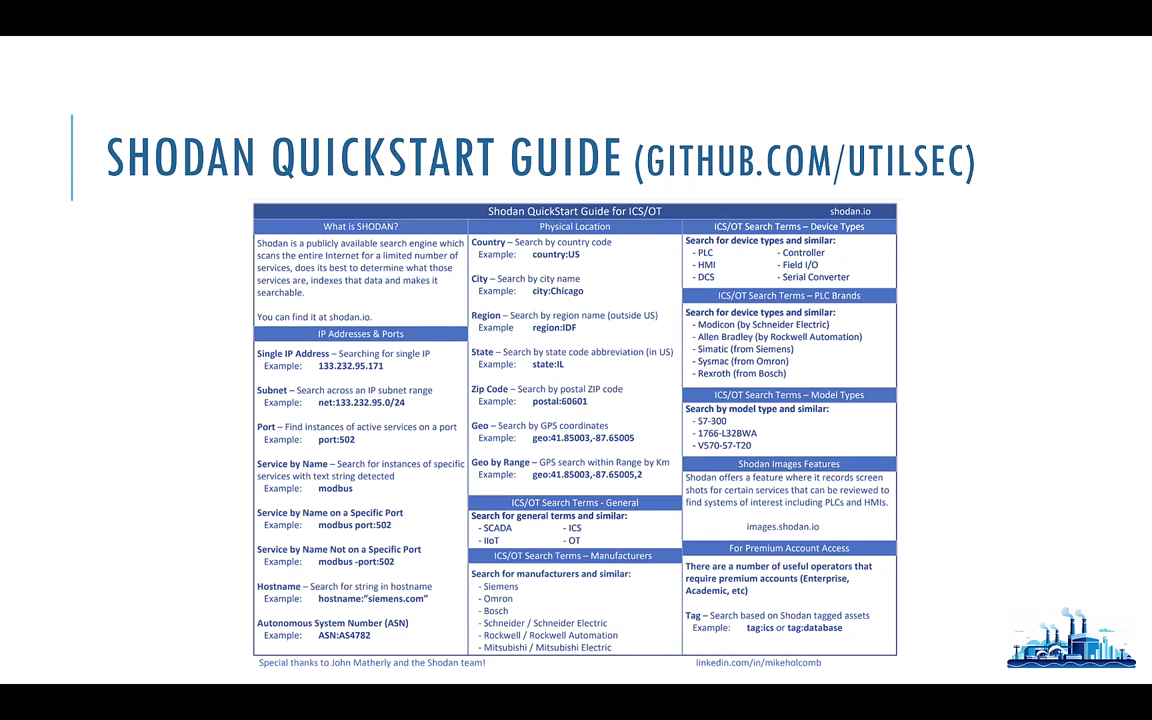
pyautogui.press('Right')
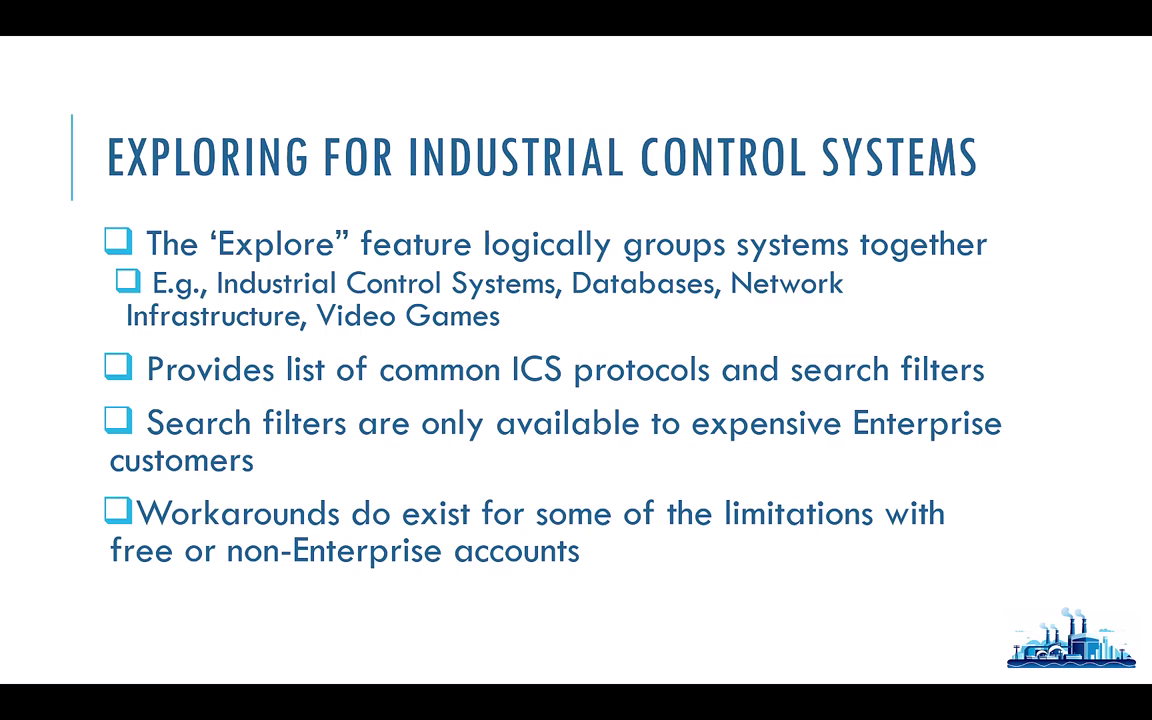
pyautogui.hotkey('alt', 'Tab')
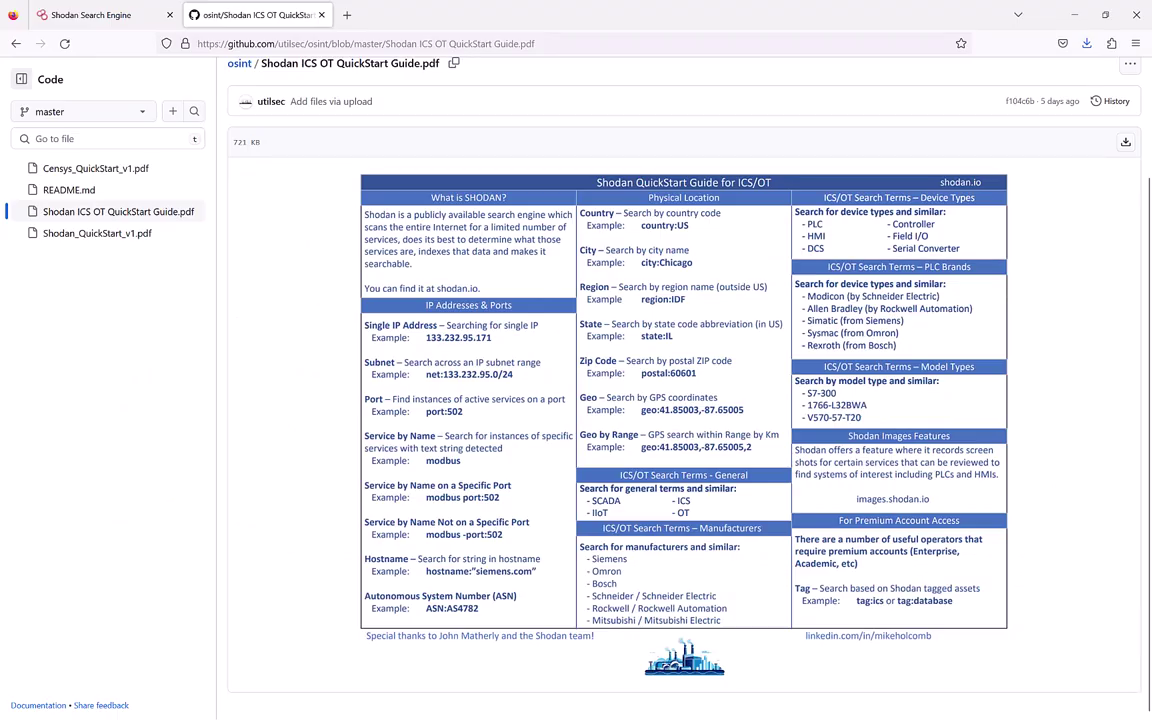
# Open the Industrial Control Systems category on Shodan's Explore page and review its list of protocols.
pyautogui.click(115, 16)
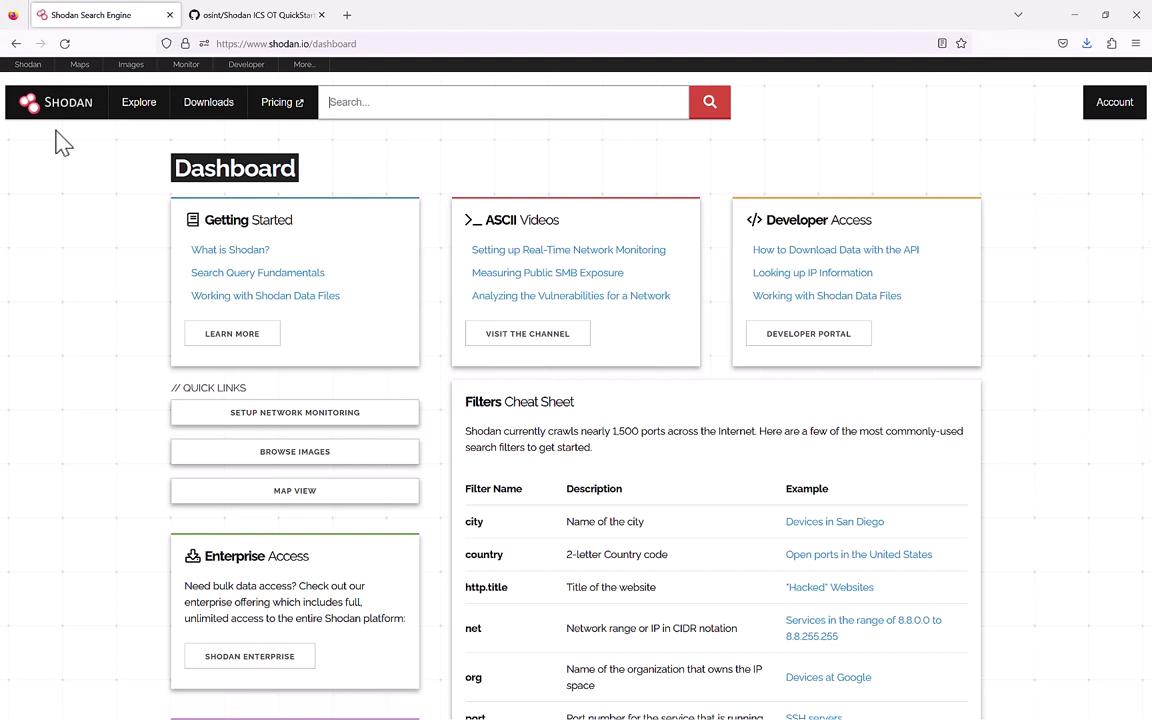
pyautogui.click(140, 116)
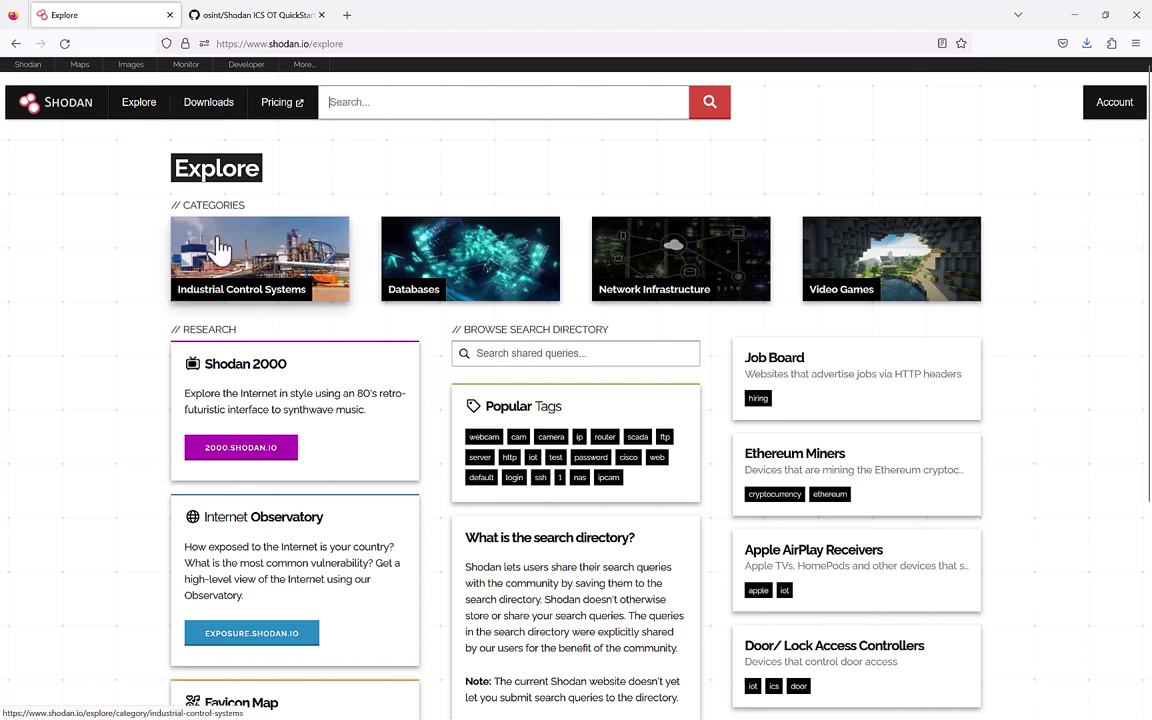
pyautogui.click(288, 280)
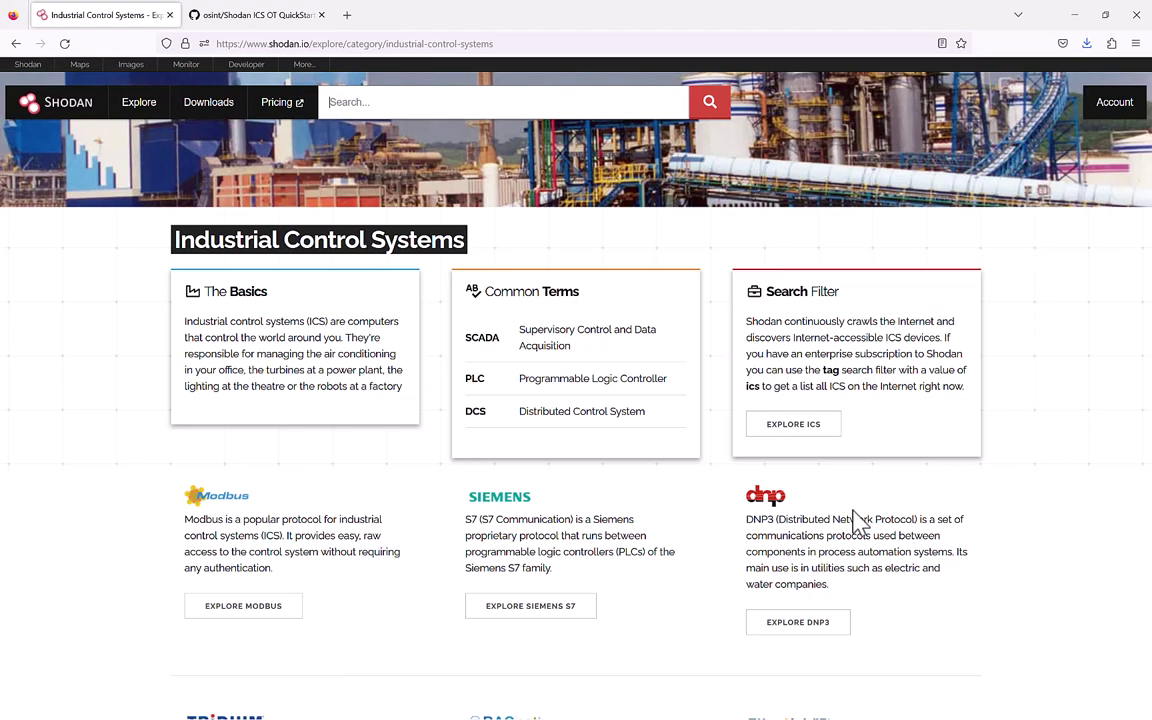
pyautogui.scroll(-3, 517, 629)
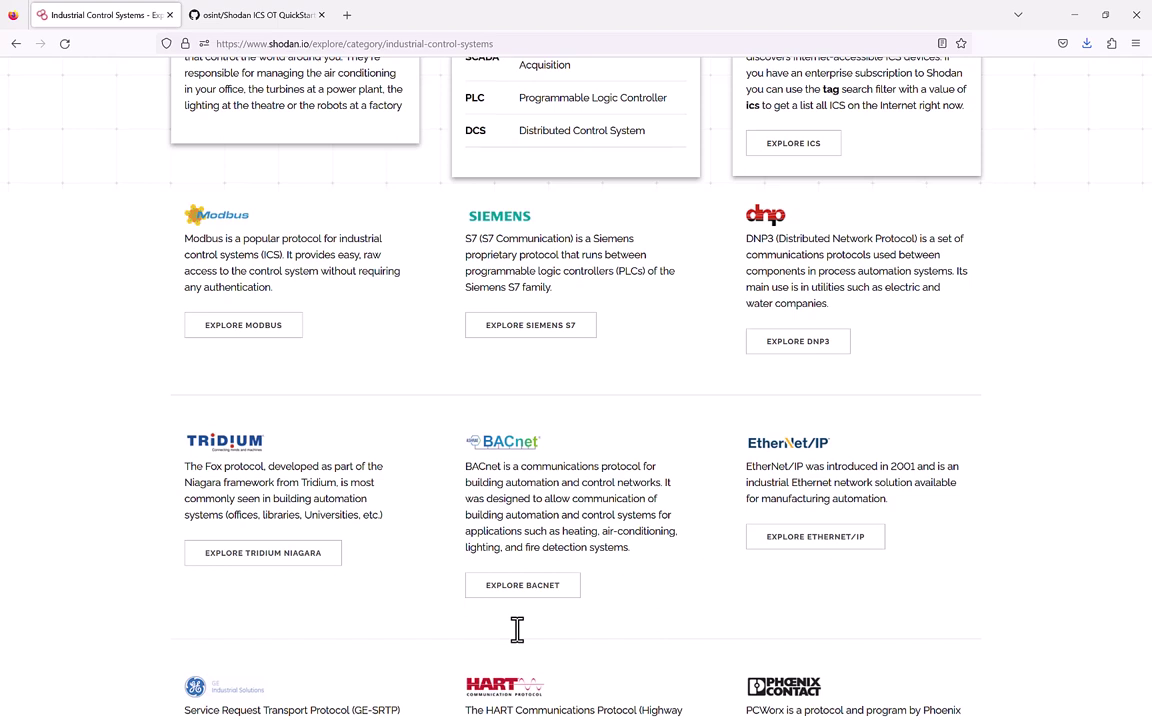
pyautogui.scroll(-5, 517, 629)
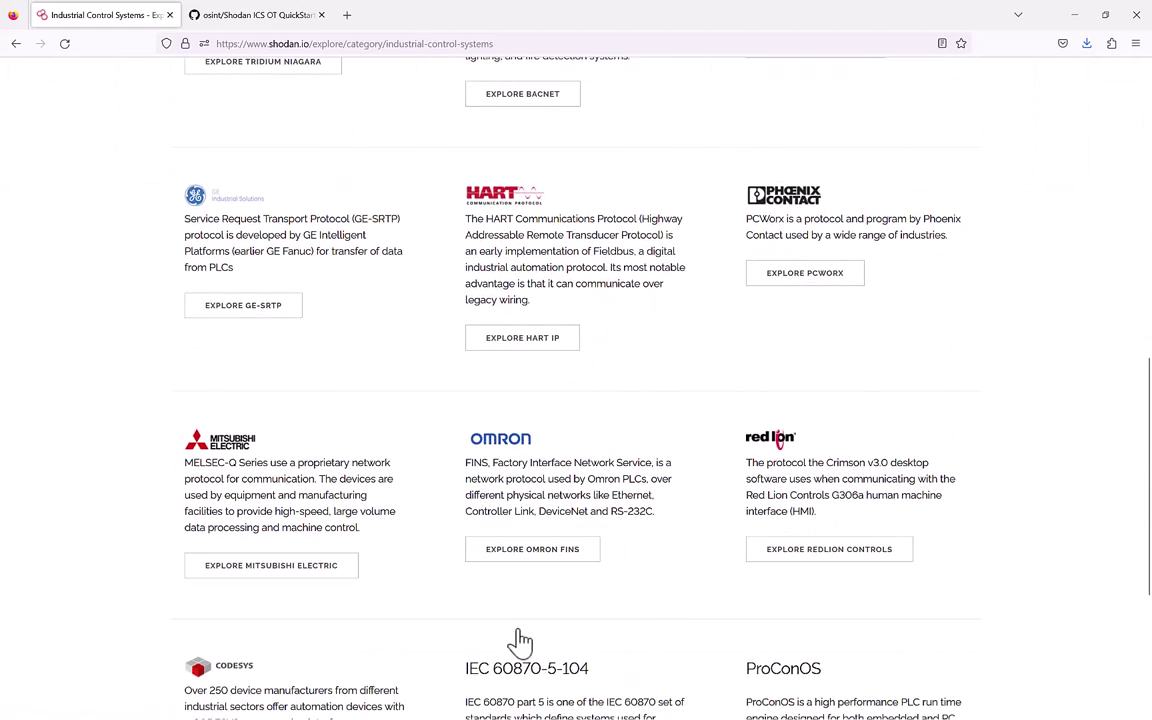
pyautogui.scroll(6, 517, 640)
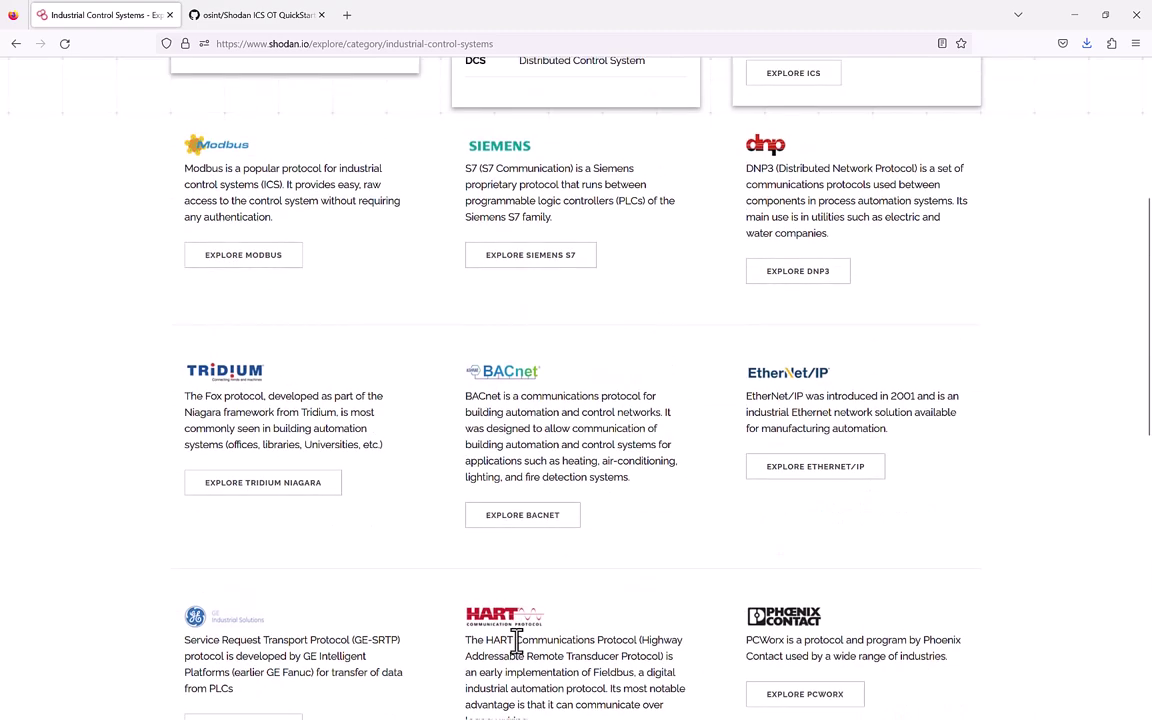
pyautogui.scroll(3, 632, 688)
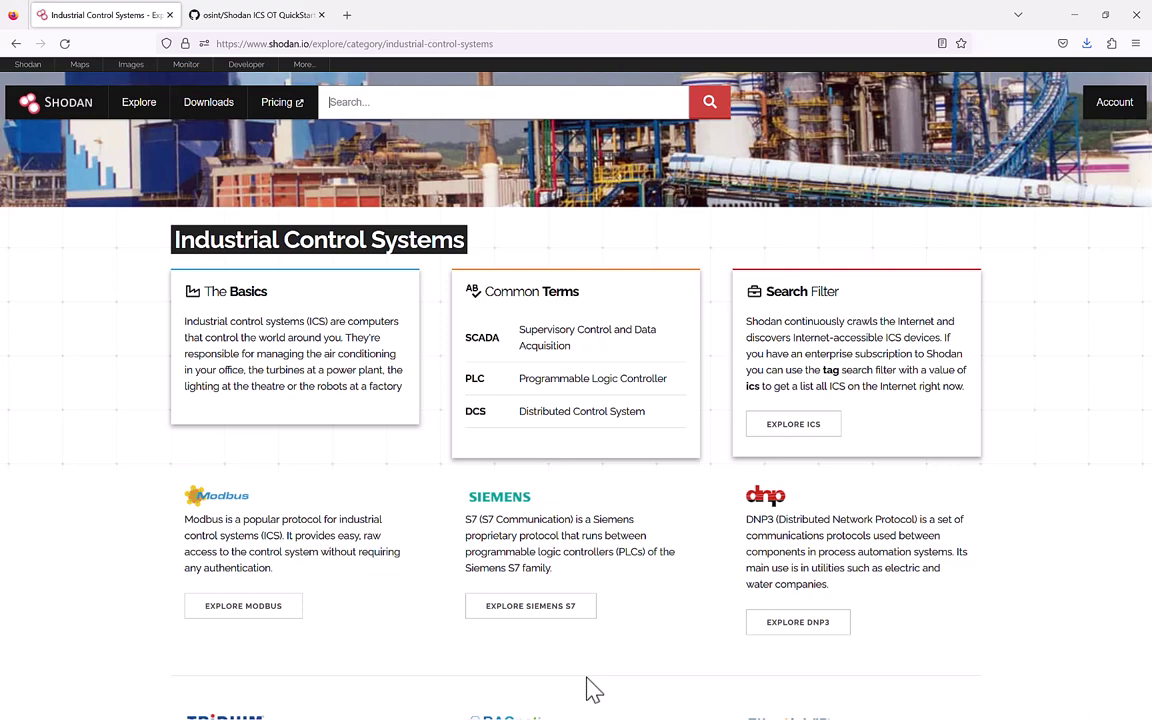
# Switch to the PowerPoint slide show and advance to the ICS/OT Protocols slide.
pyautogui.hotkey('alt', 'Tab')
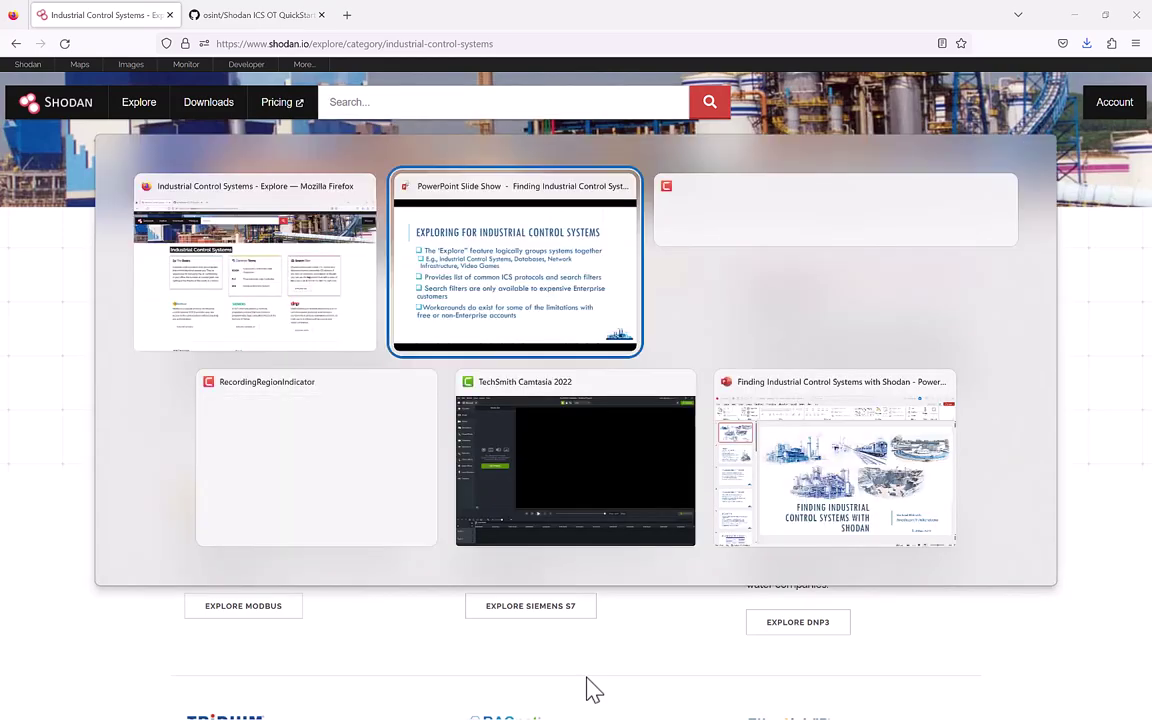
pyautogui.press('Right')
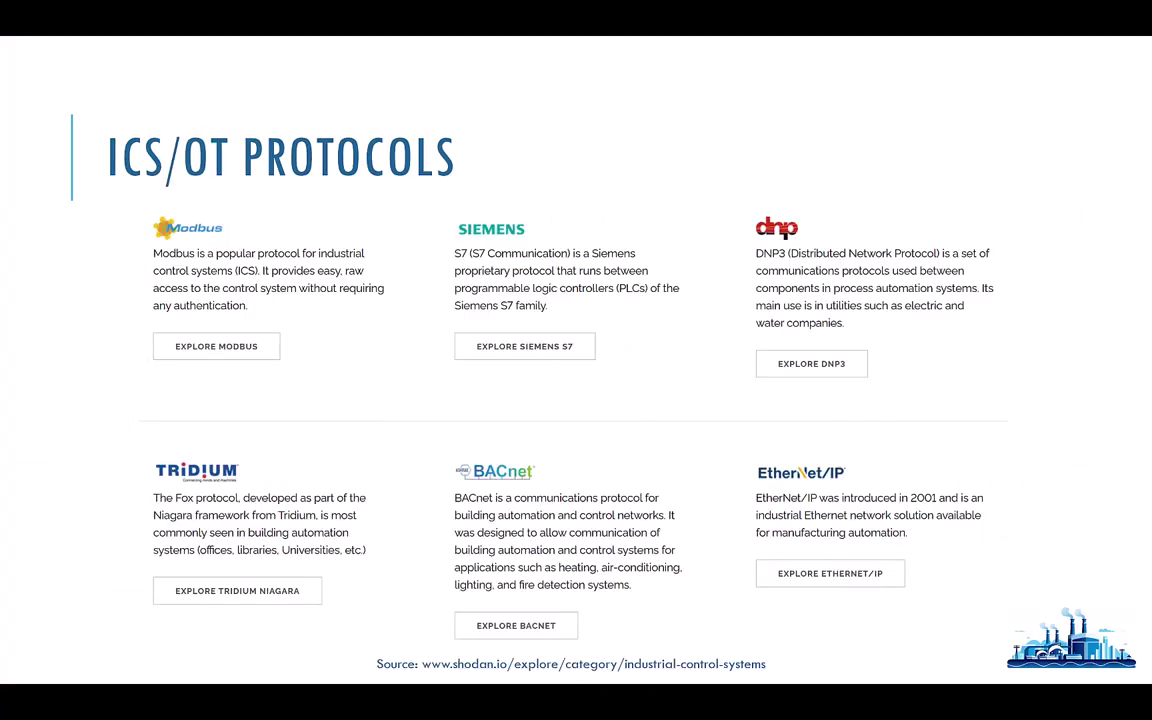
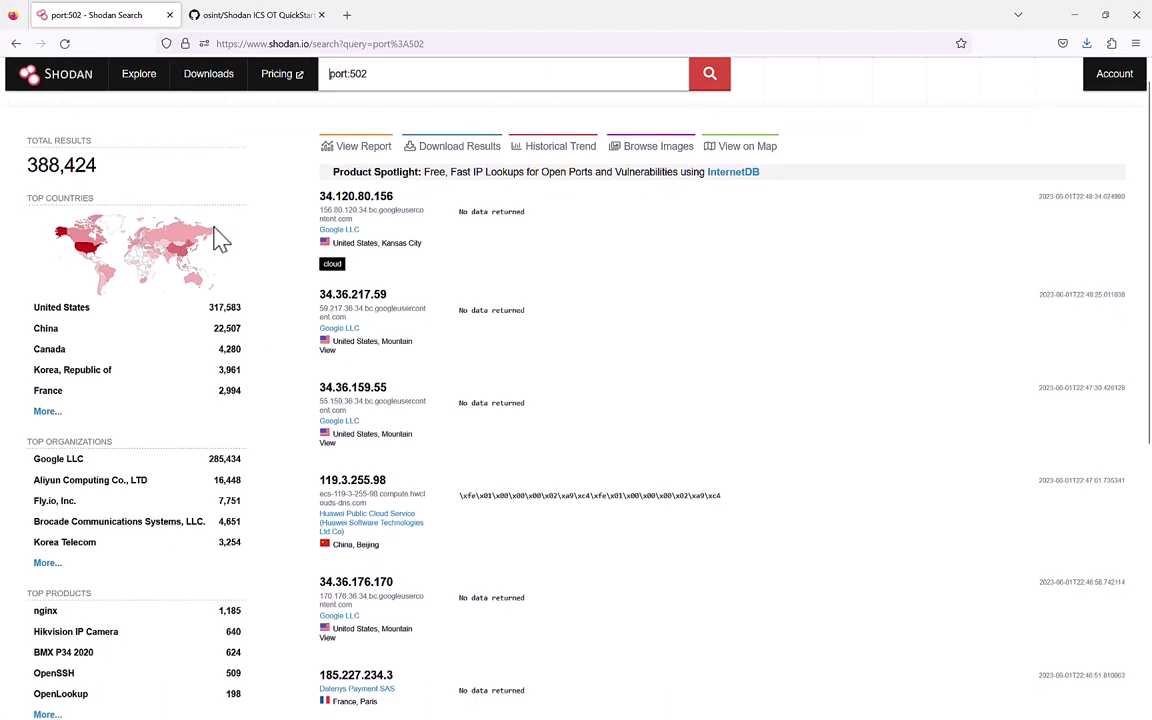
# Examine the port:502 search results, including the device banners and ics tags on the second page.
pyautogui.scroll(-5, 216, 239)
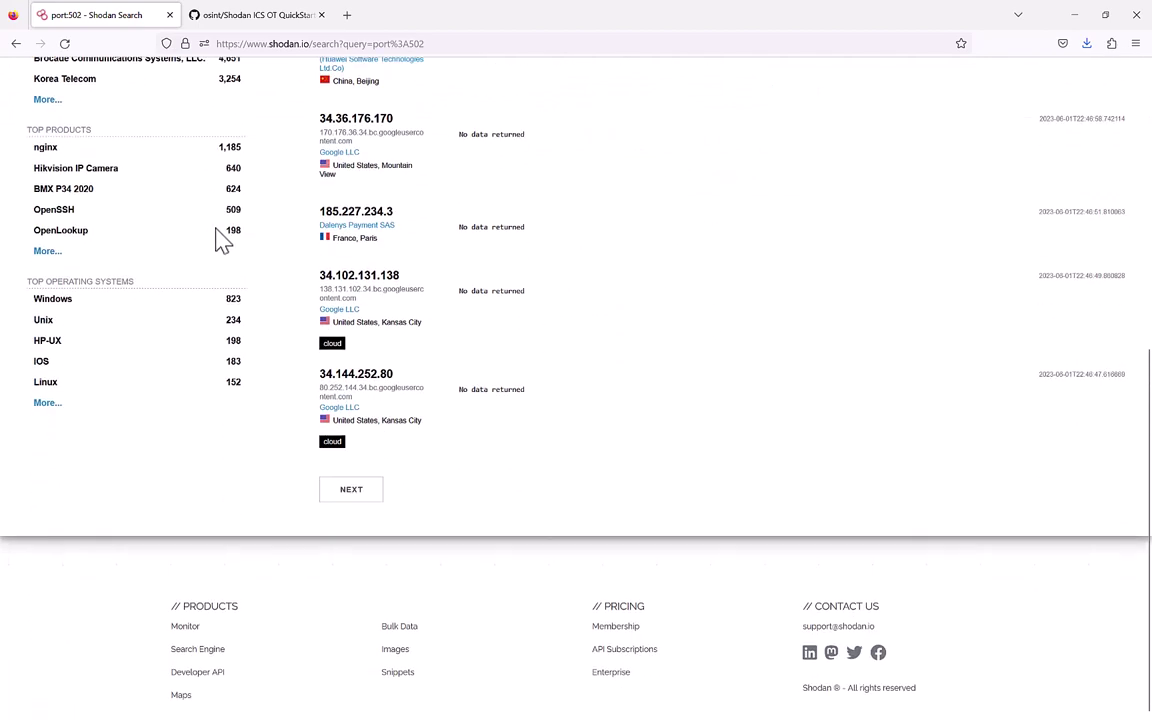
pyautogui.click(349, 500)
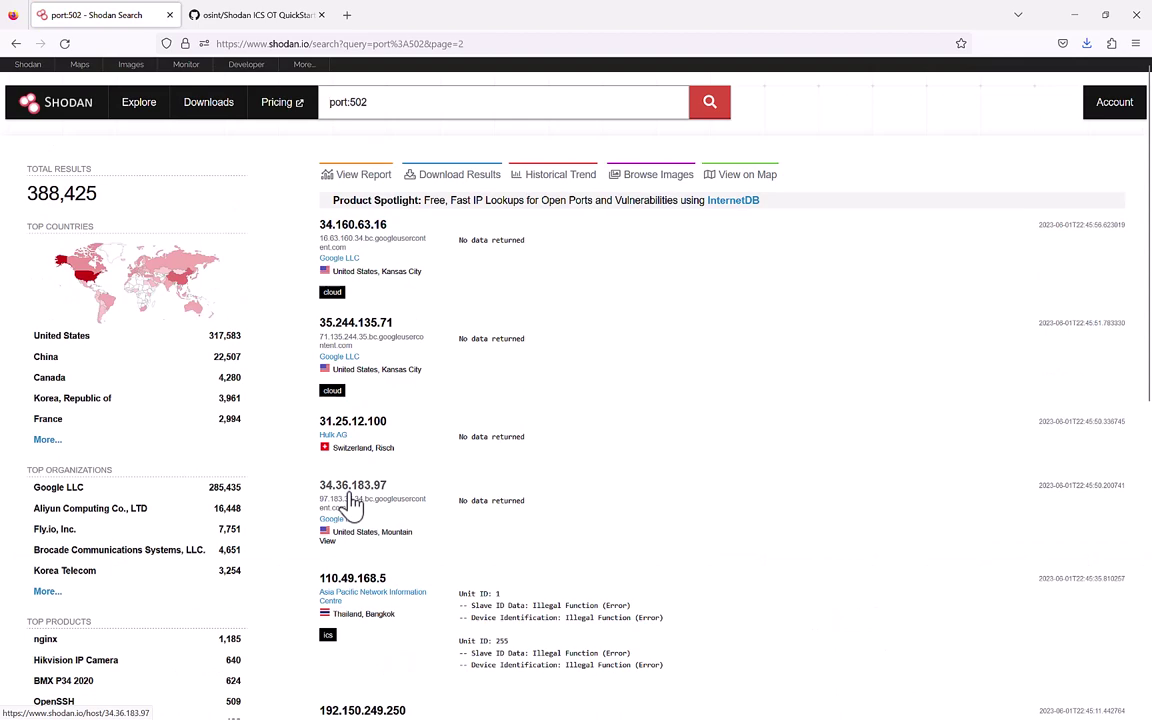
pyautogui.scroll(-2, 765, 433)
pyautogui.scroll(-5, 765, 433)
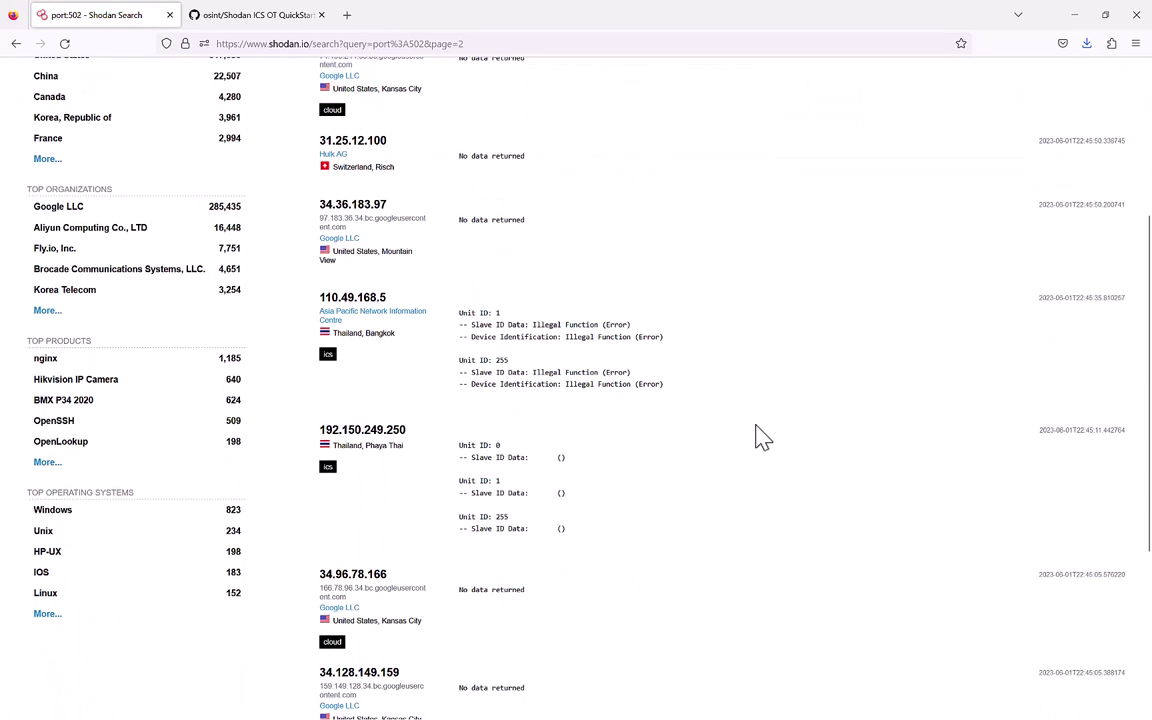
pyautogui.scroll(-3, 760, 436)
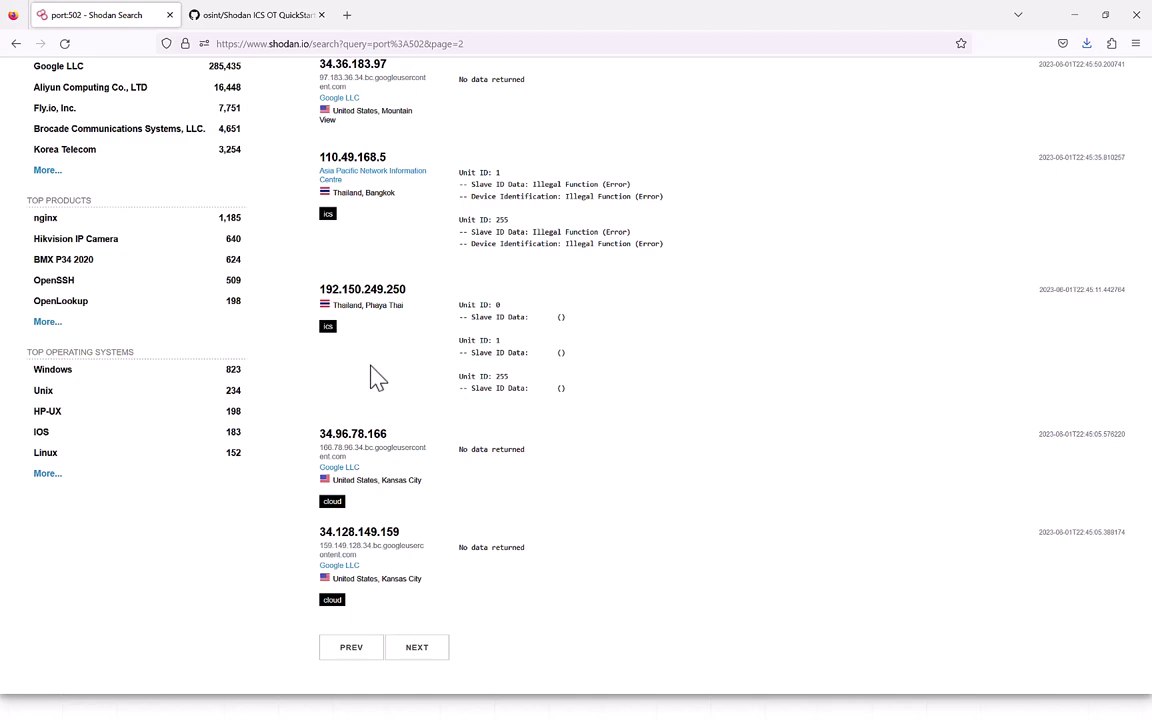
pyautogui.scroll(5, 420, 350)
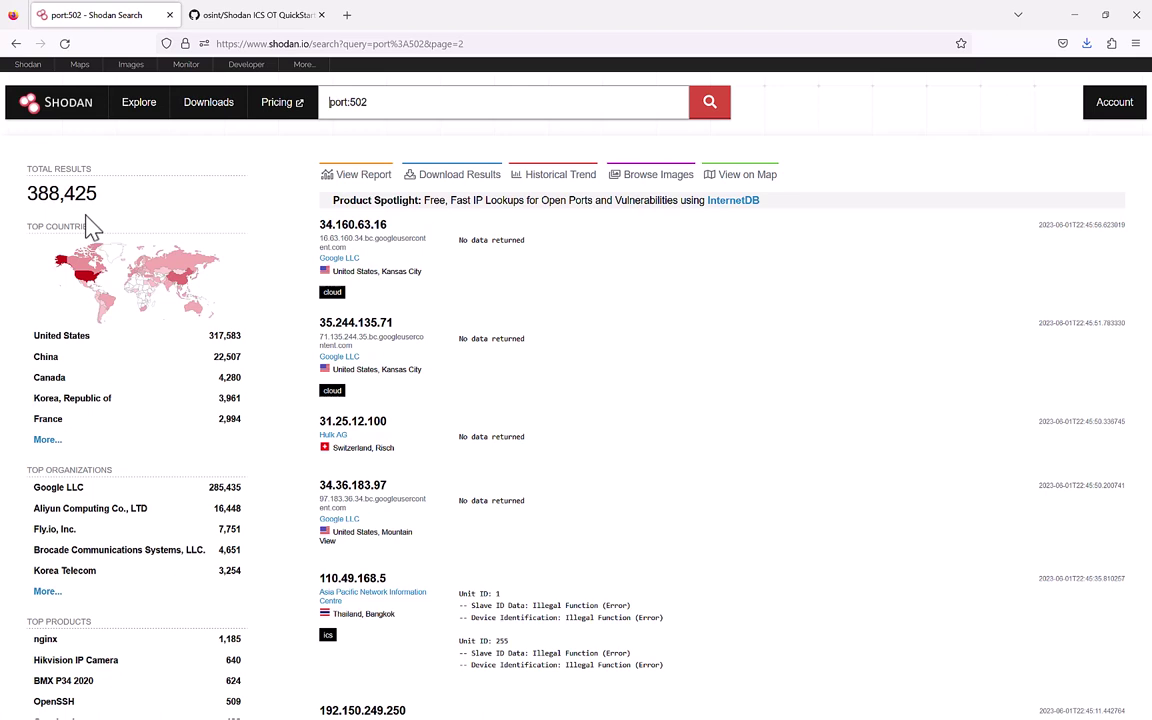
# Highlight the port:502 query and advance the PowerPoint slide show to the ics-tagged device example under Using ICS/OT Tags.
pyautogui.moveTo(370, 102); pyautogui.dragTo(292, 100)
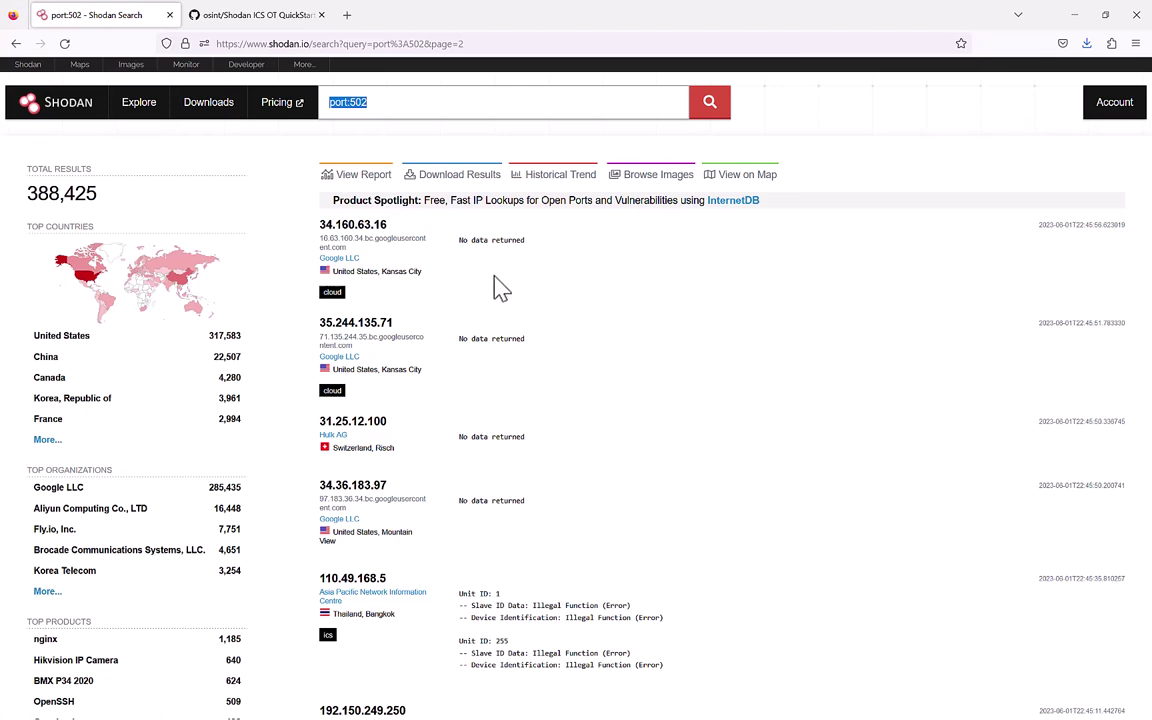
pyautogui.hotkey('alt', 'Tab')
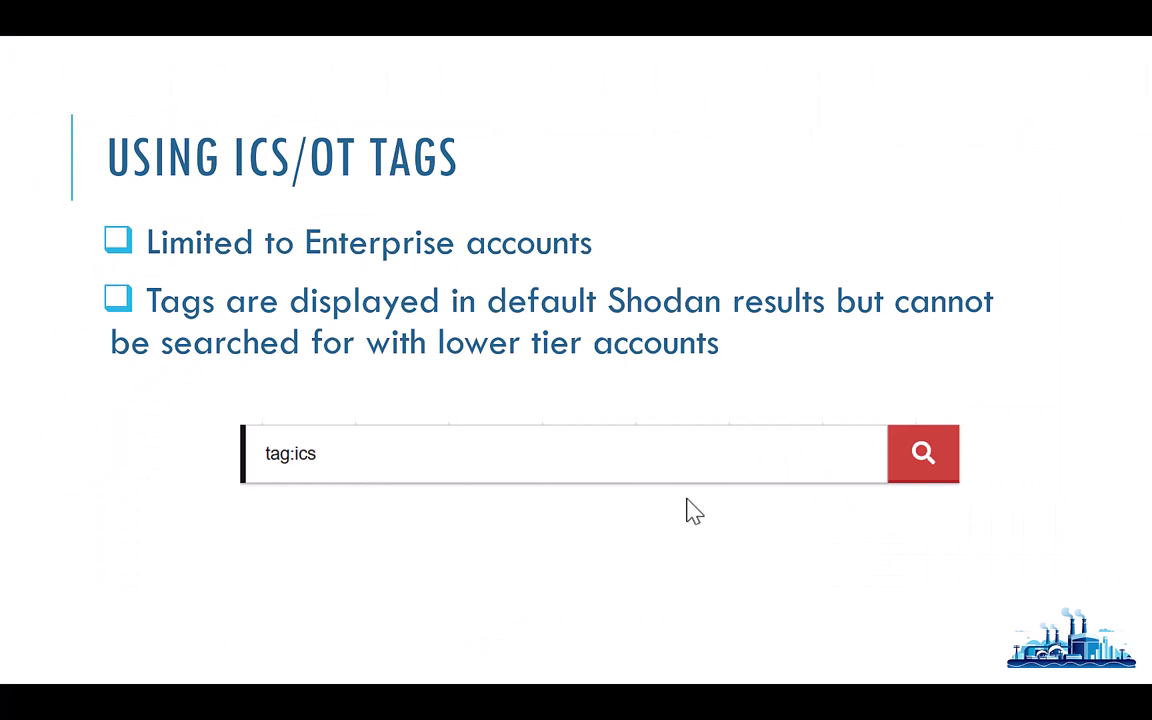
pyautogui.press('Right')
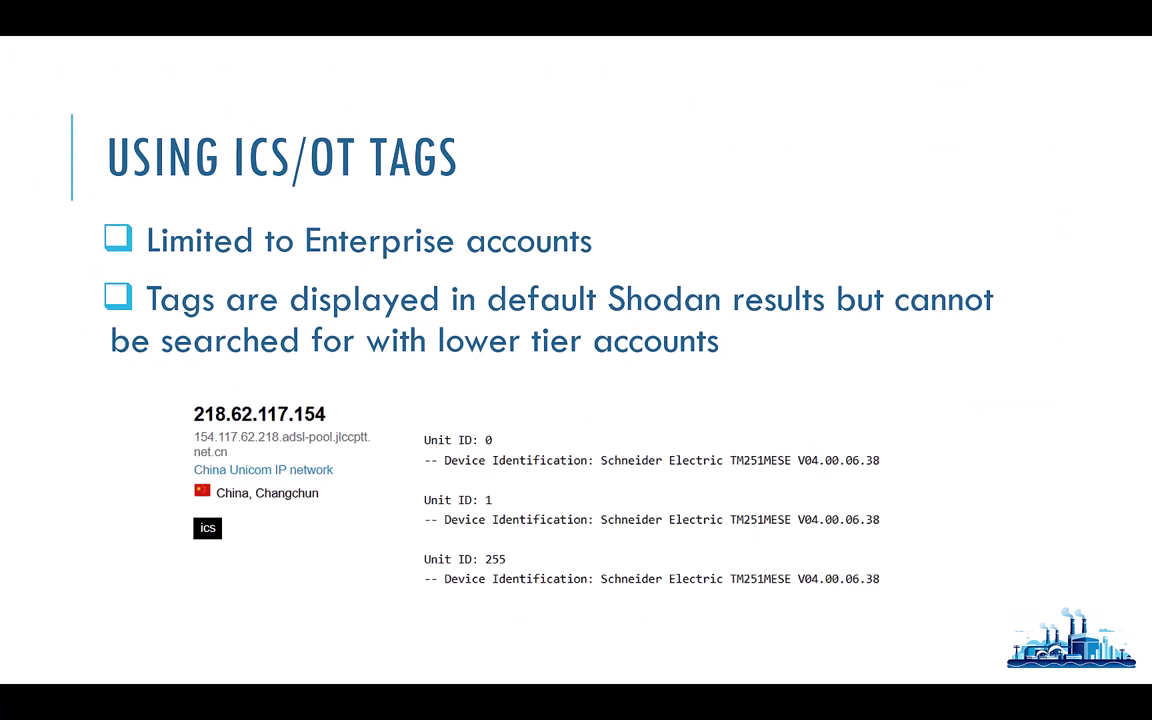
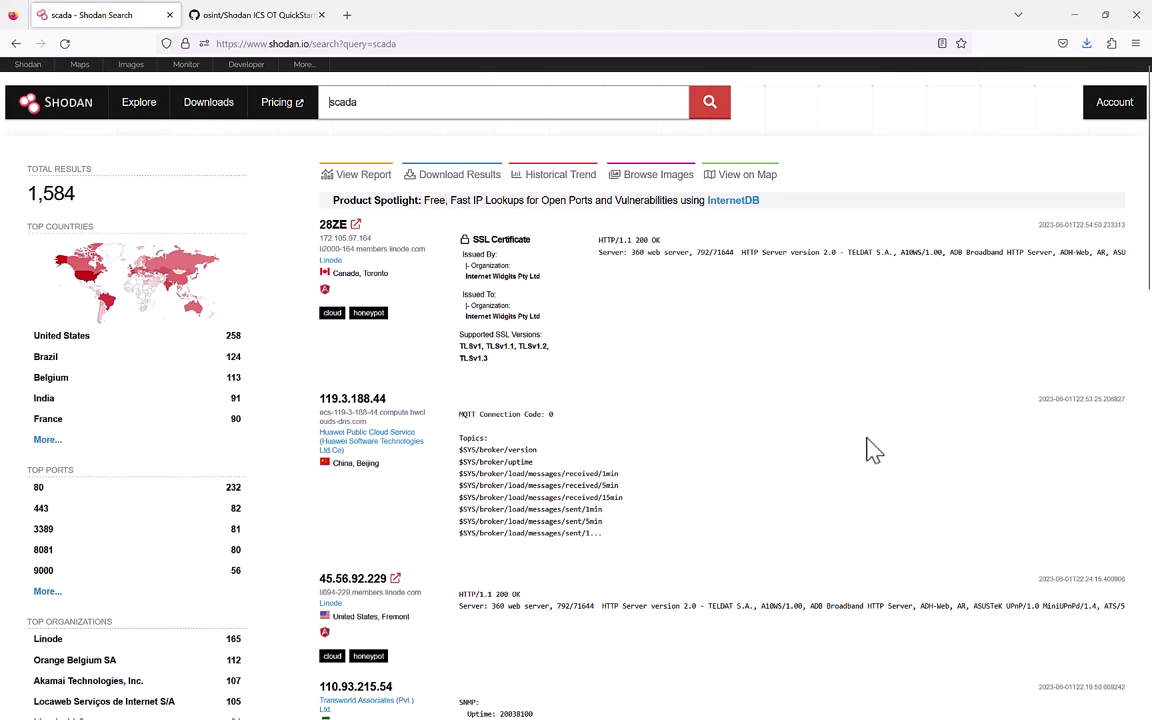
# Examine the scada search results, highlighting the name and contact values in the SNMP banner of the Karachi host.
pyautogui.scroll(-2, 870, 450)
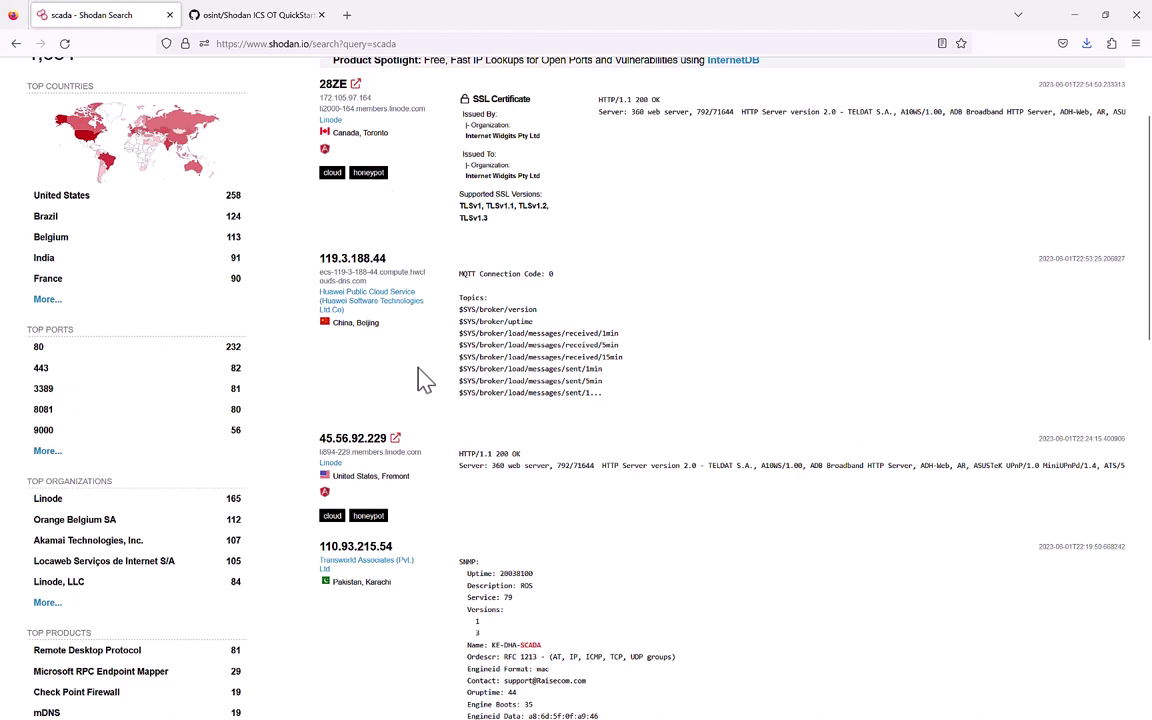
pyautogui.scroll(-1, 424, 380)
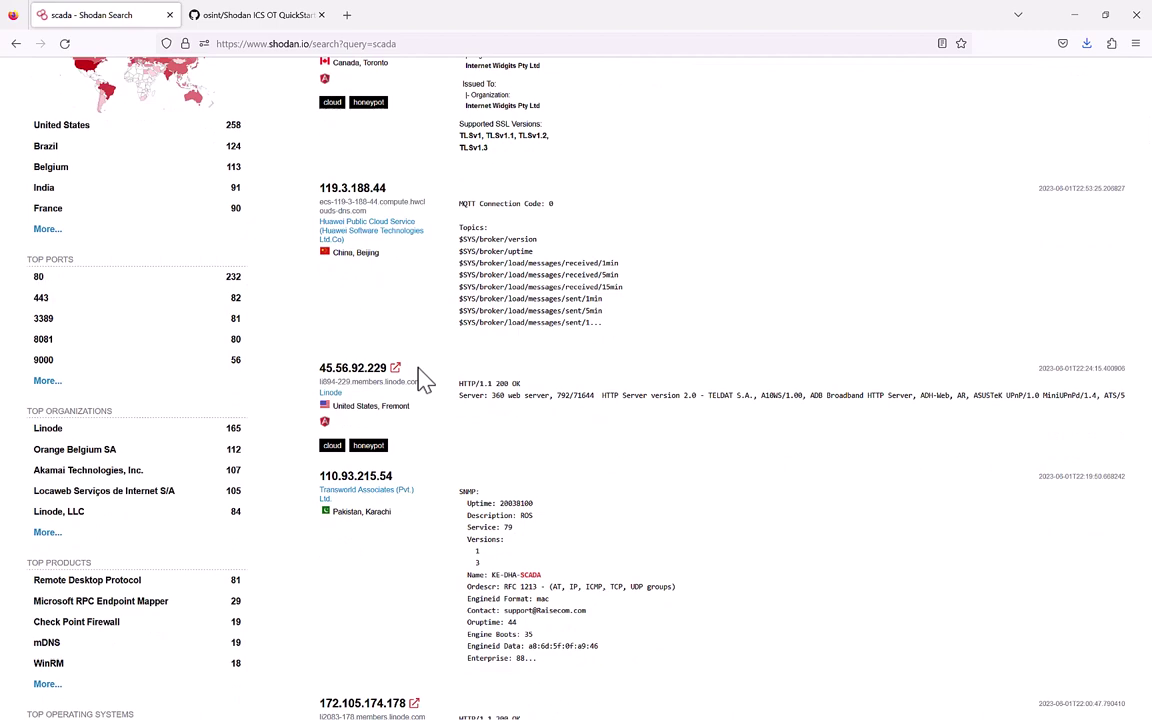
pyautogui.scroll(-2, 424, 380)
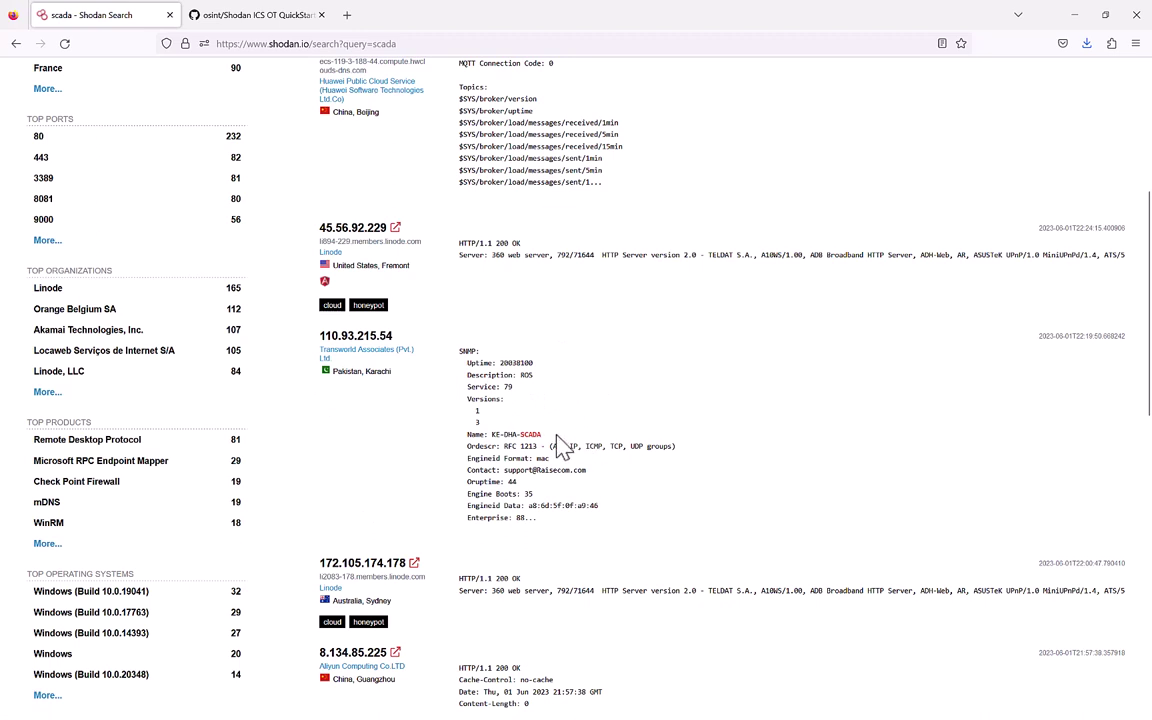
pyautogui.moveTo(560, 437); pyautogui.dragTo(482, 433)
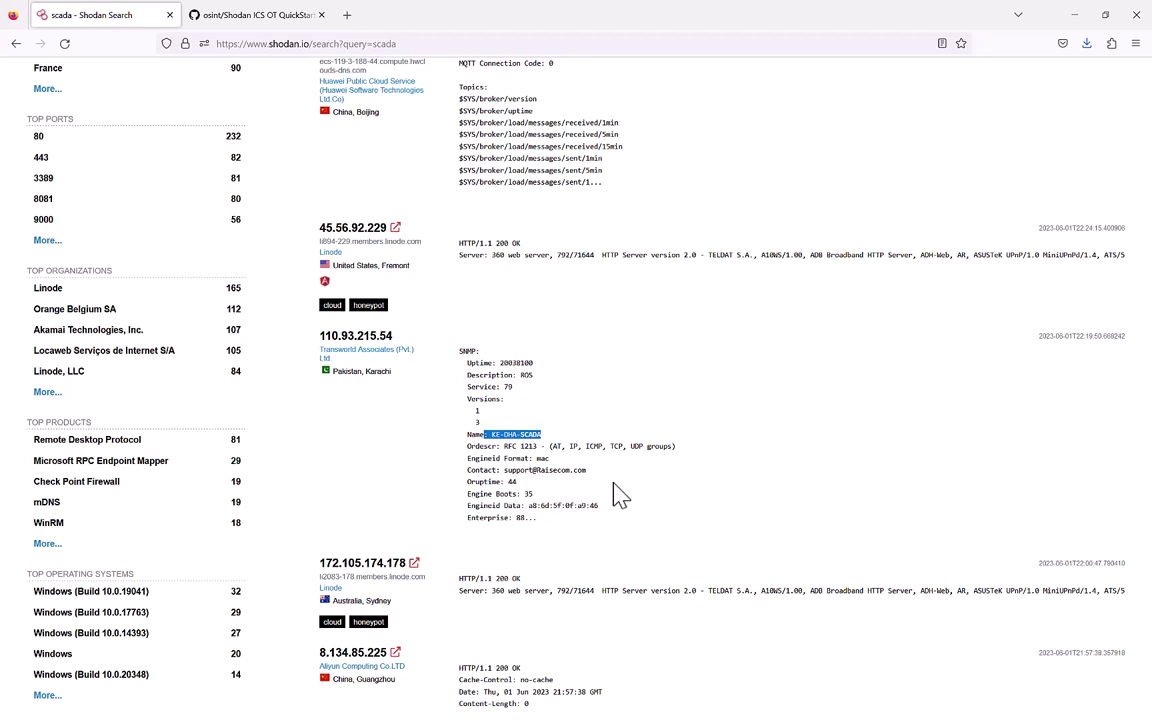
pyautogui.moveTo(587, 470); pyautogui.dragTo(500, 475)
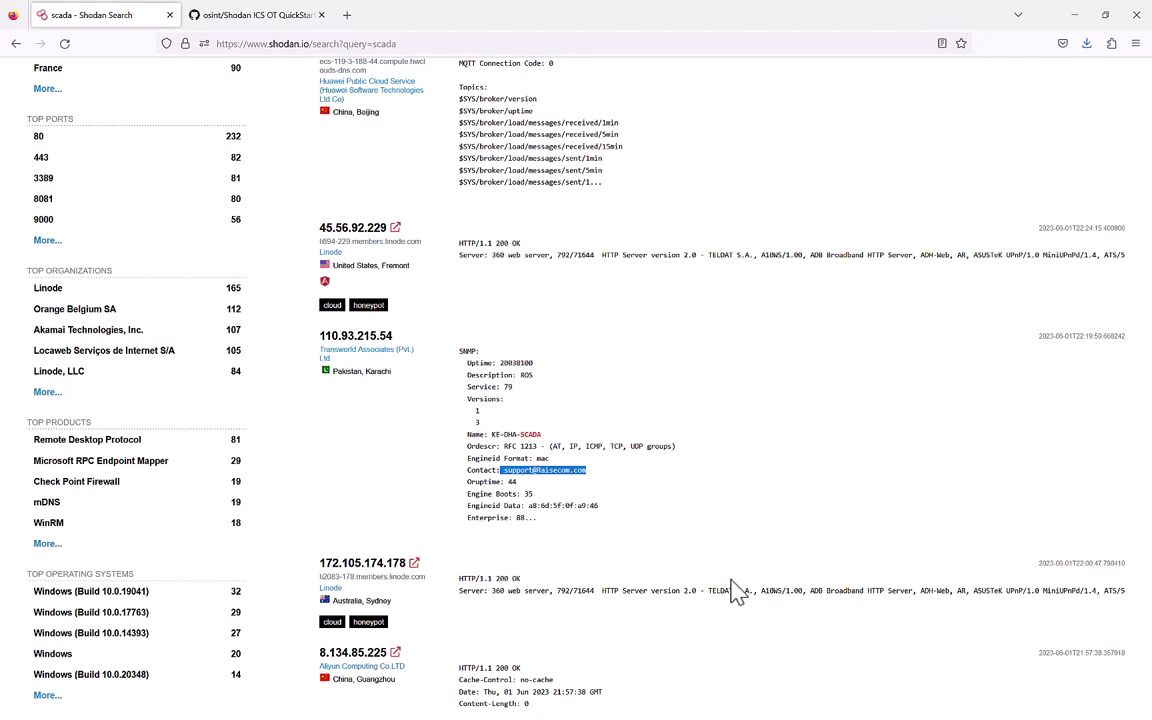
pyautogui.scroll(4, 735, 590)
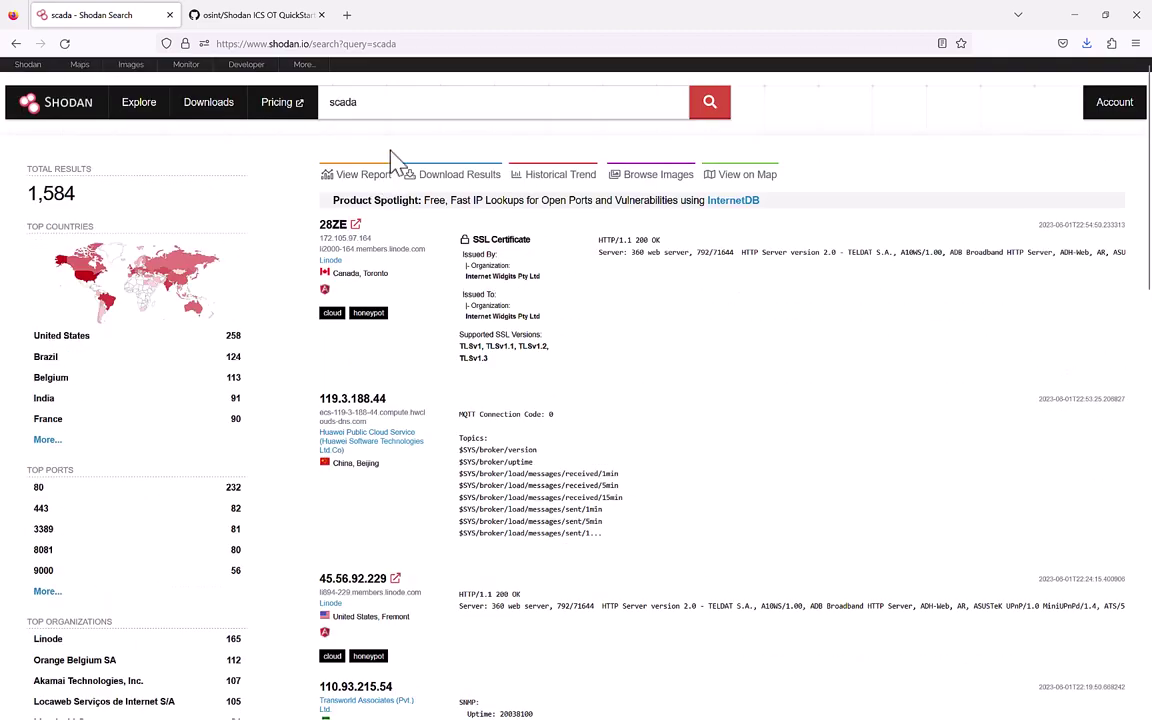
# Search Shodan for ics in place of the scada query.
pyautogui.click(344, 102)
pyautogui.doubleClick(344, 102)
pyautogui.write('ics')
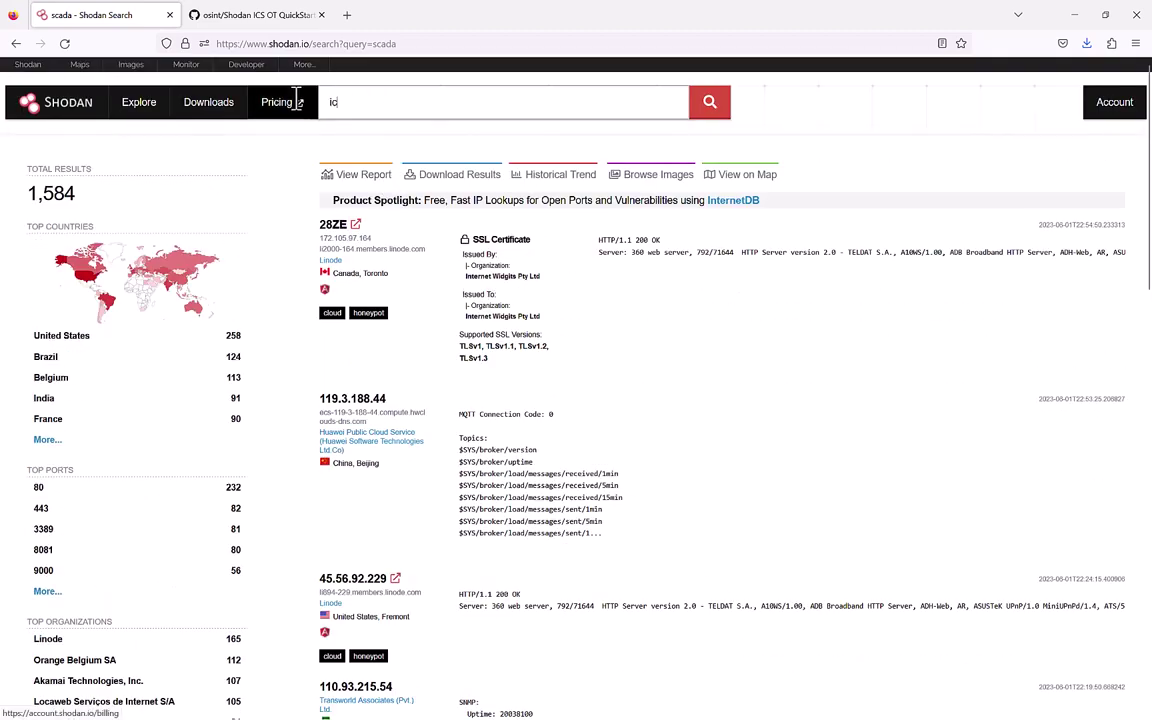
pyautogui.press('Return')
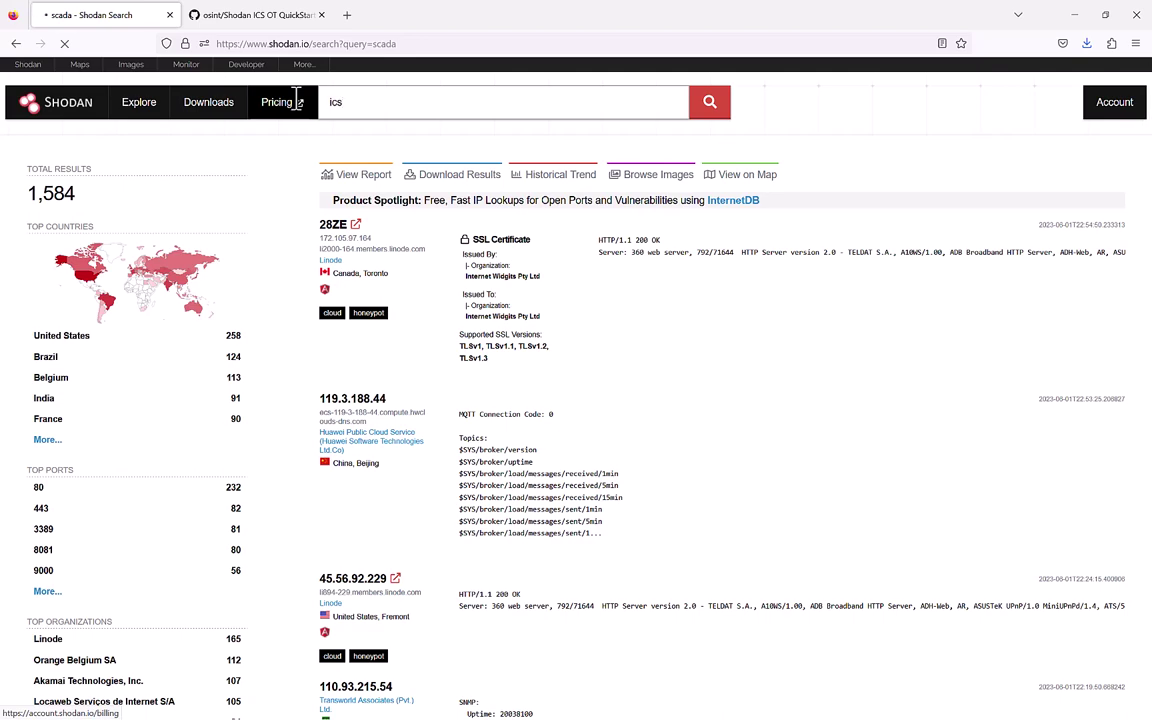
# Examine the ics search results on Shodan, checking where the term matches in the device banners.
pyautogui.click(294, 102)
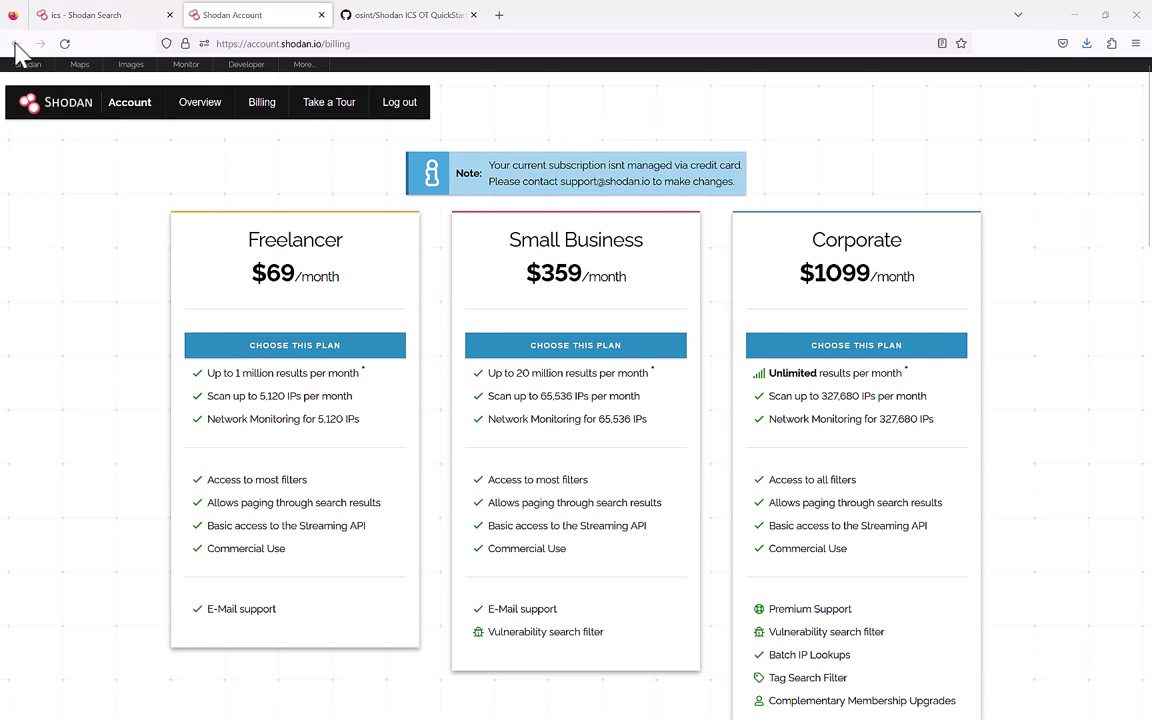
pyautogui.click(321, 15)
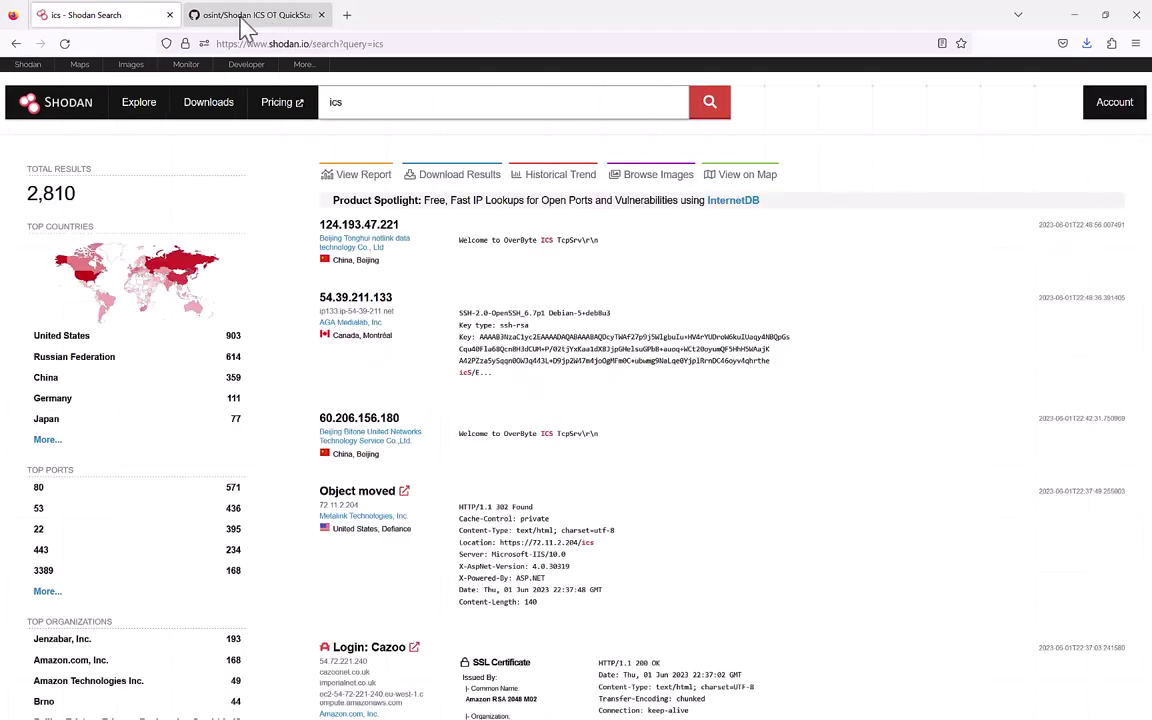
pyautogui.click(709, 105)
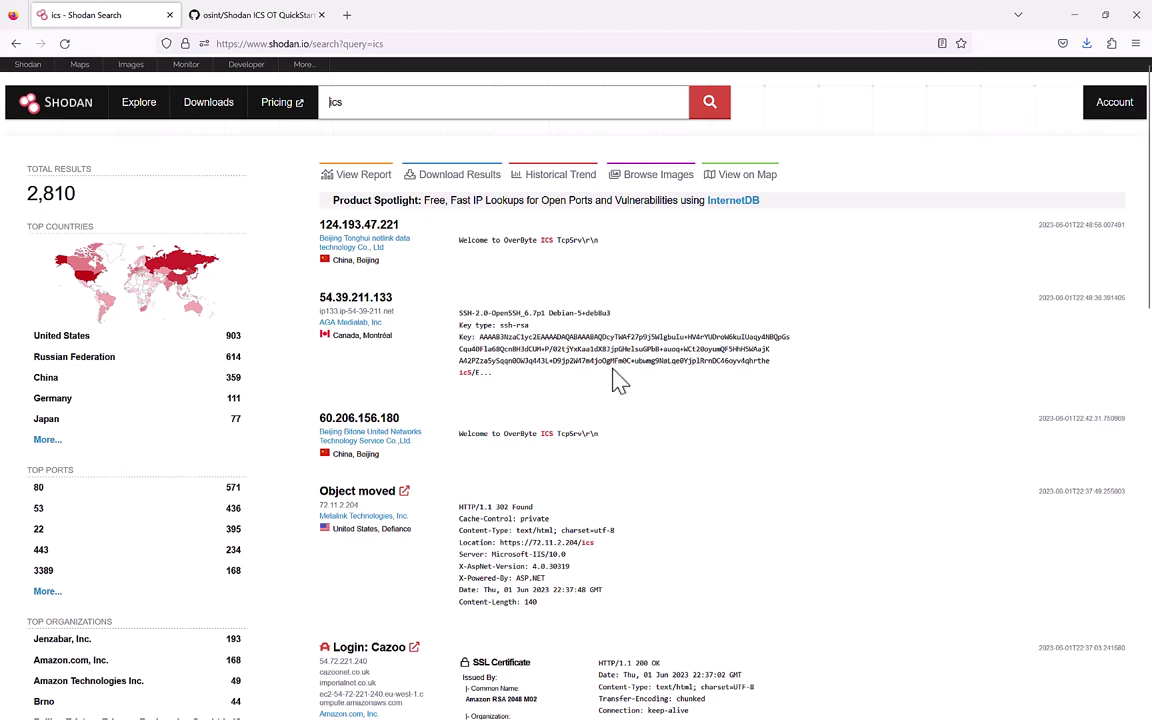
pyautogui.scroll(-3, 618, 380)
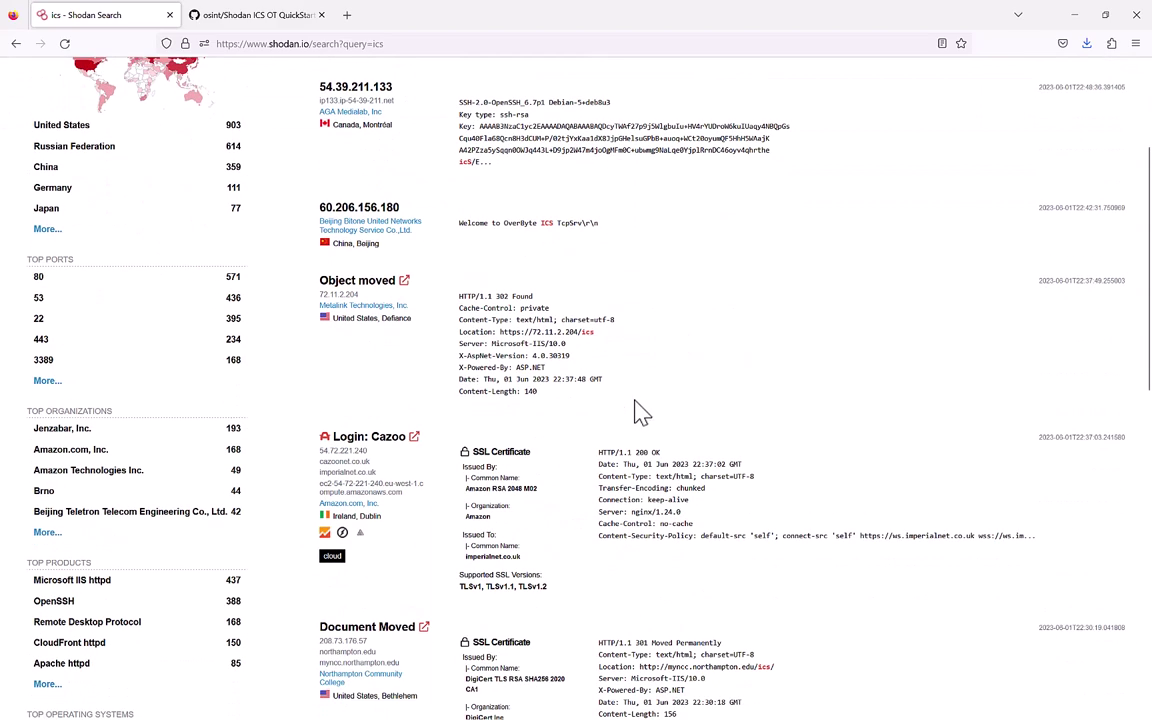
pyautogui.scroll(-6, 635, 415)
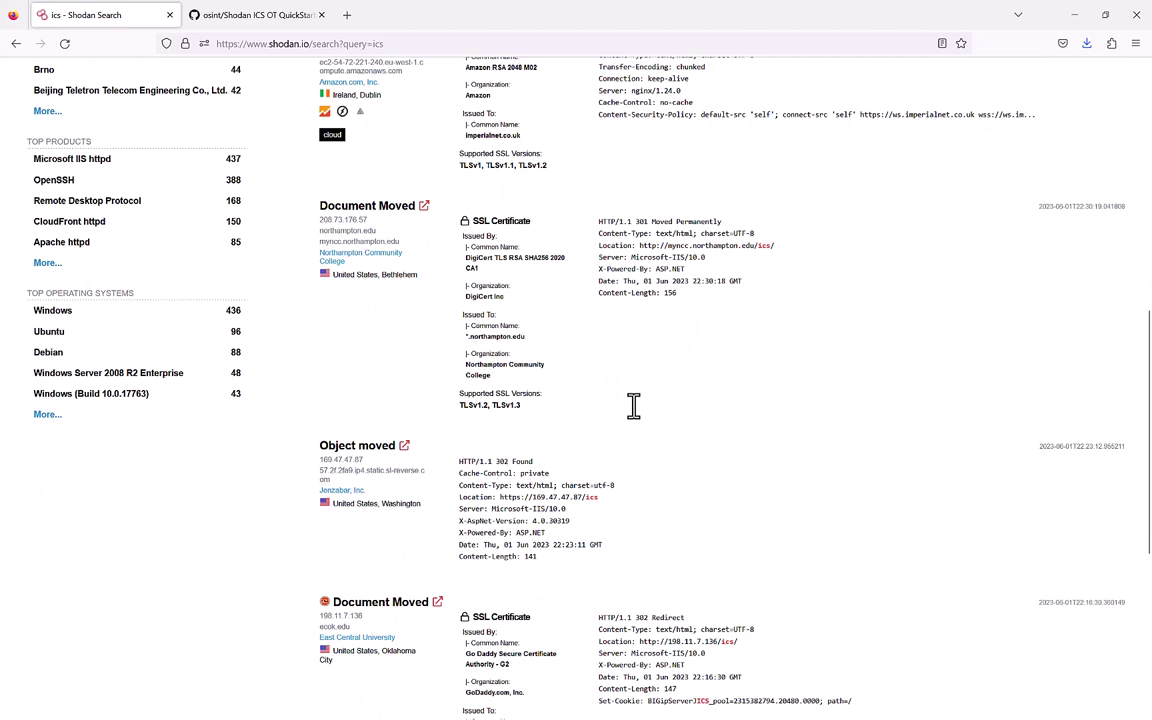
pyautogui.scroll(9, 660, 485)
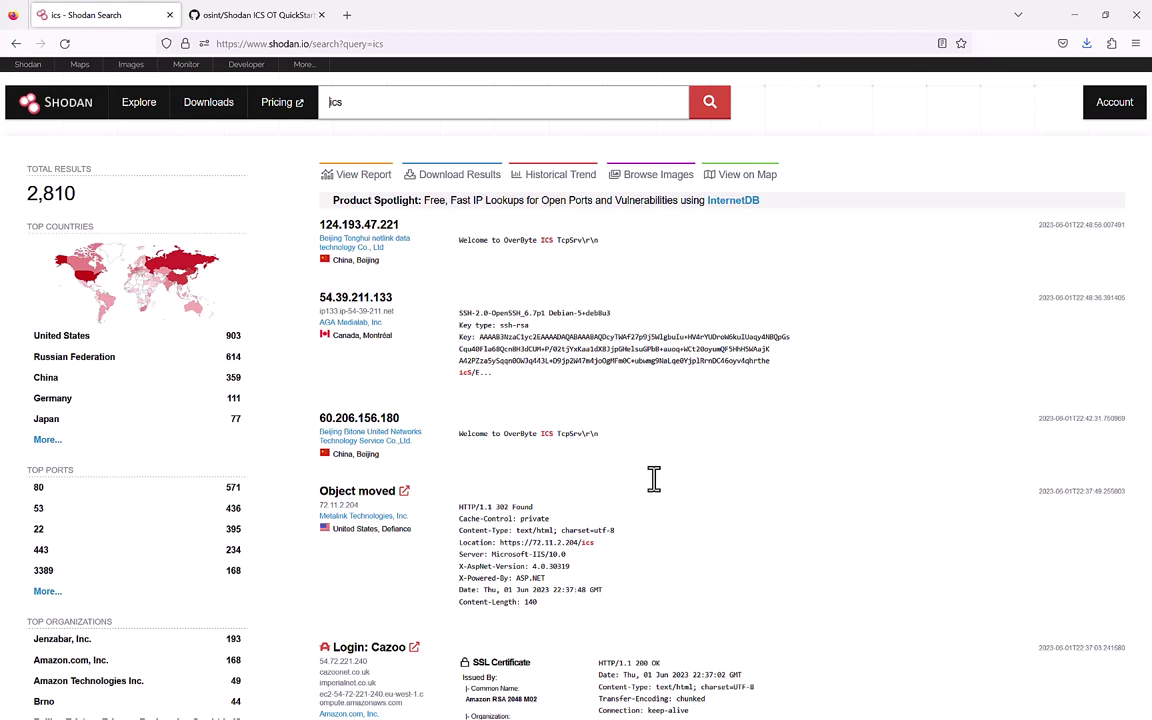
# Open the host details of the first ics result and copy the OverByte ICS TcpSrv text from its port 8887 banner.
pyautogui.click(372, 230)
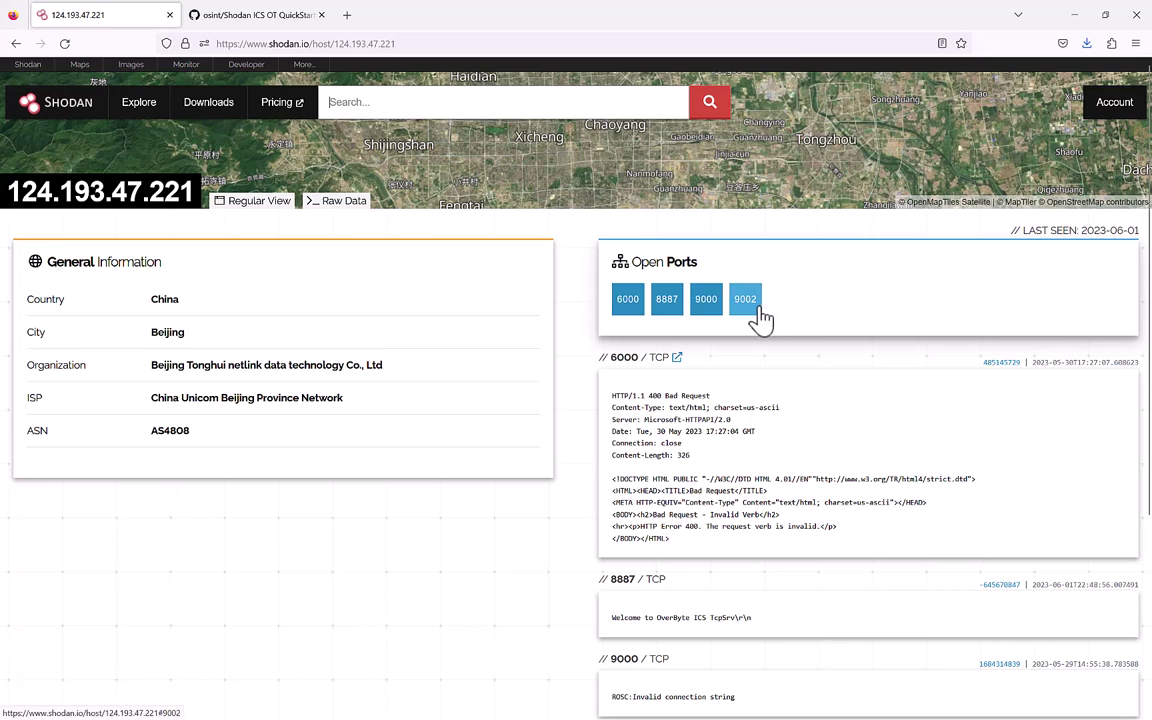
pyautogui.scroll(-3, 760, 316)
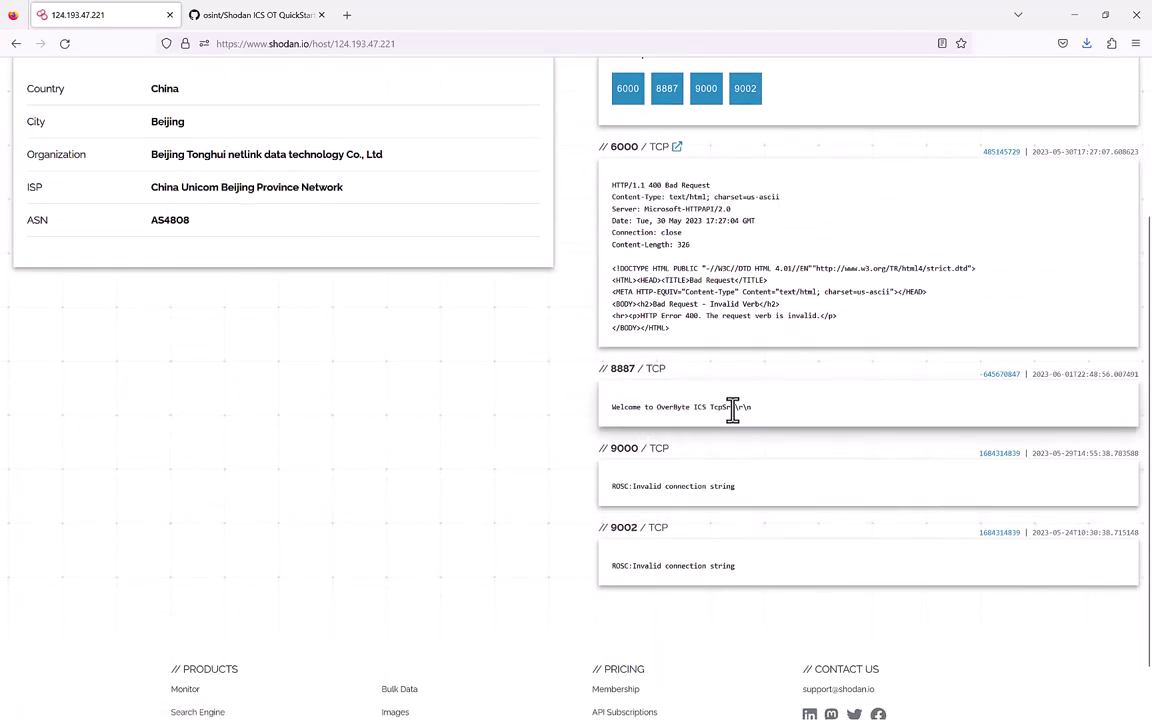
pyautogui.moveTo(738, 408); pyautogui.dragTo(660, 414)
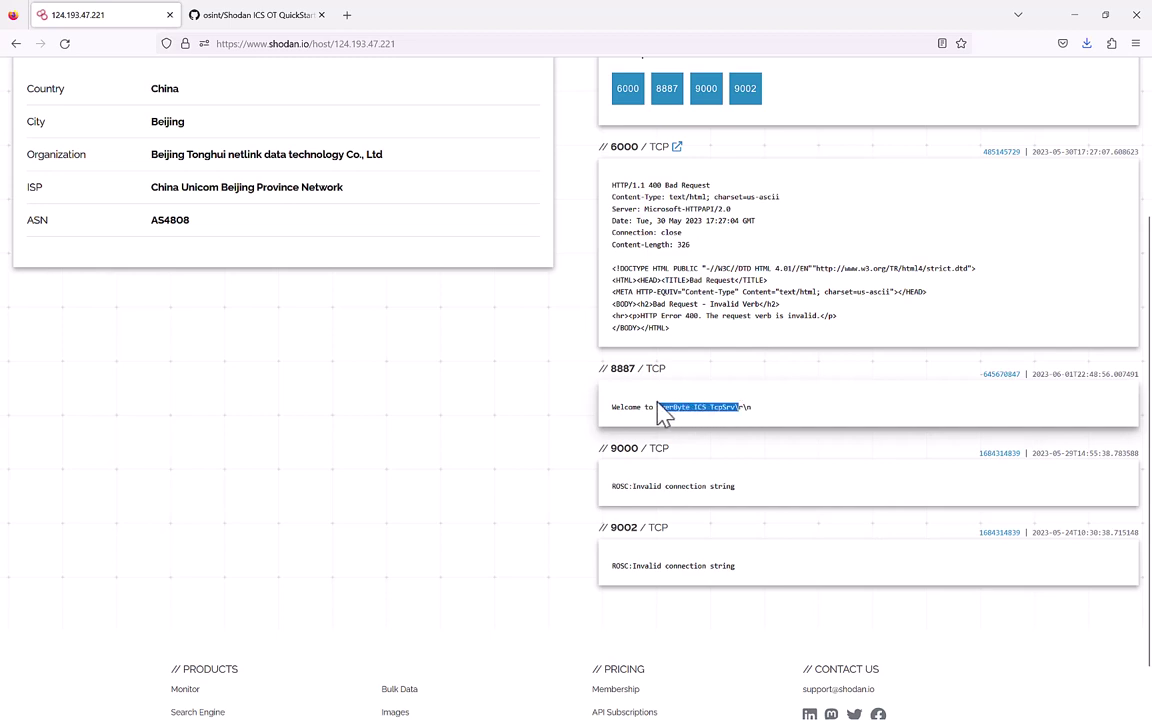
pyautogui.rightClick(677, 407)
pyautogui.click(705, 433)
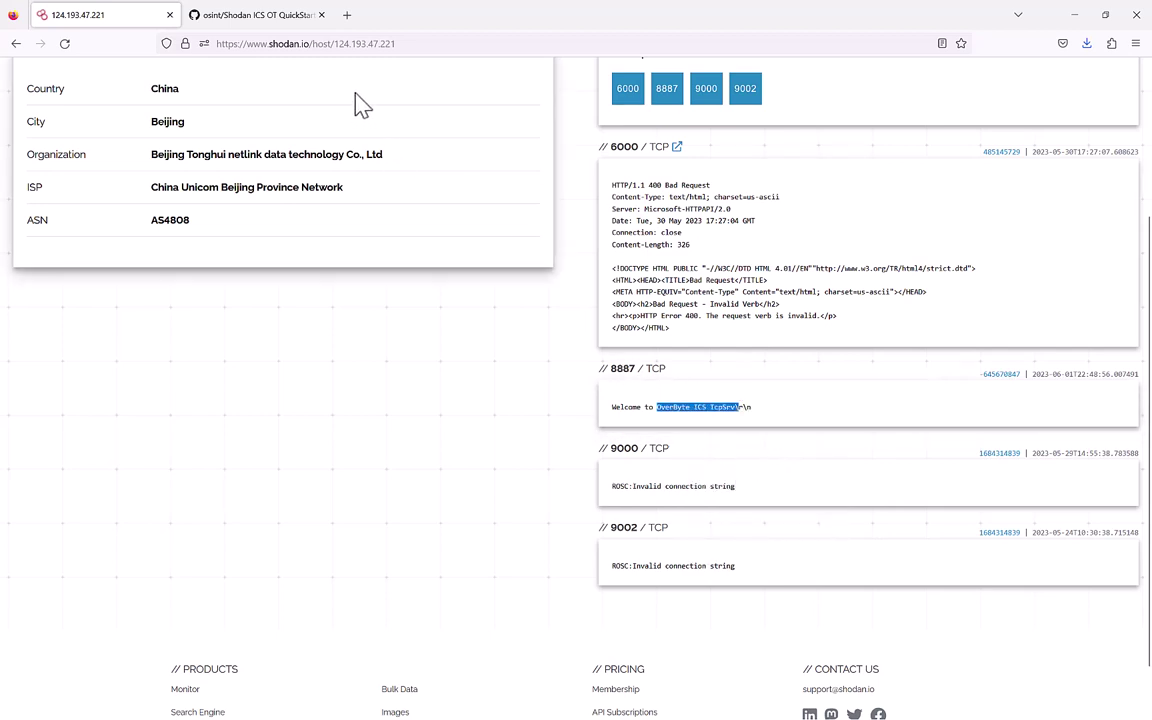
# Open google.com in a new browser tab, dismiss the Google Fi offer and search for OverByte ICS TcpSrv.
pyautogui.click(346, 16)
pyautogui.write('google.com')
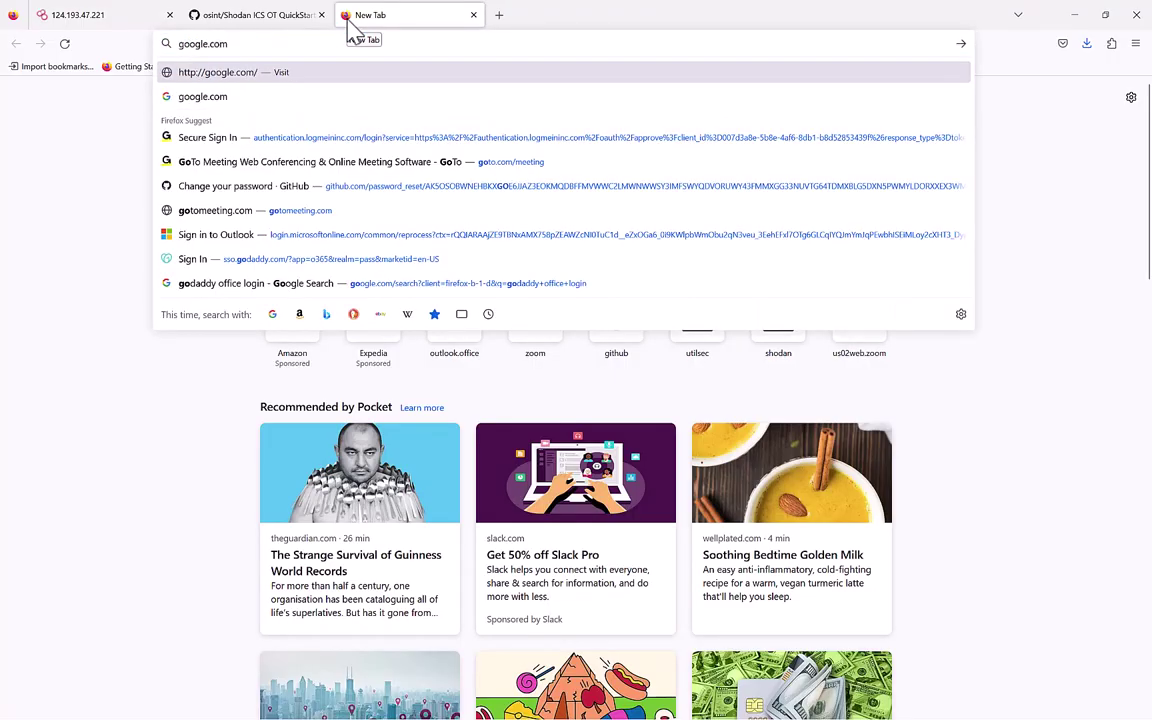
pyautogui.press('Return')
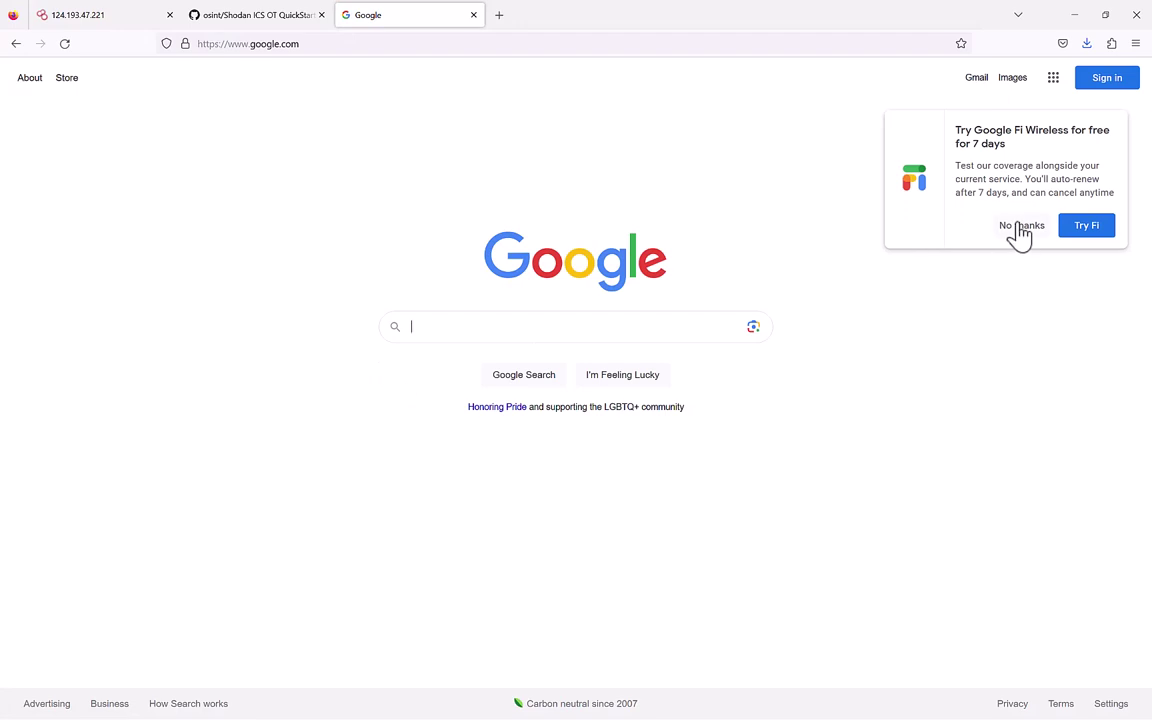
pyautogui.click(1021, 227)
pyautogui.click(452, 323)
pyautogui.write('OverByte ICS TcpSrv\\')
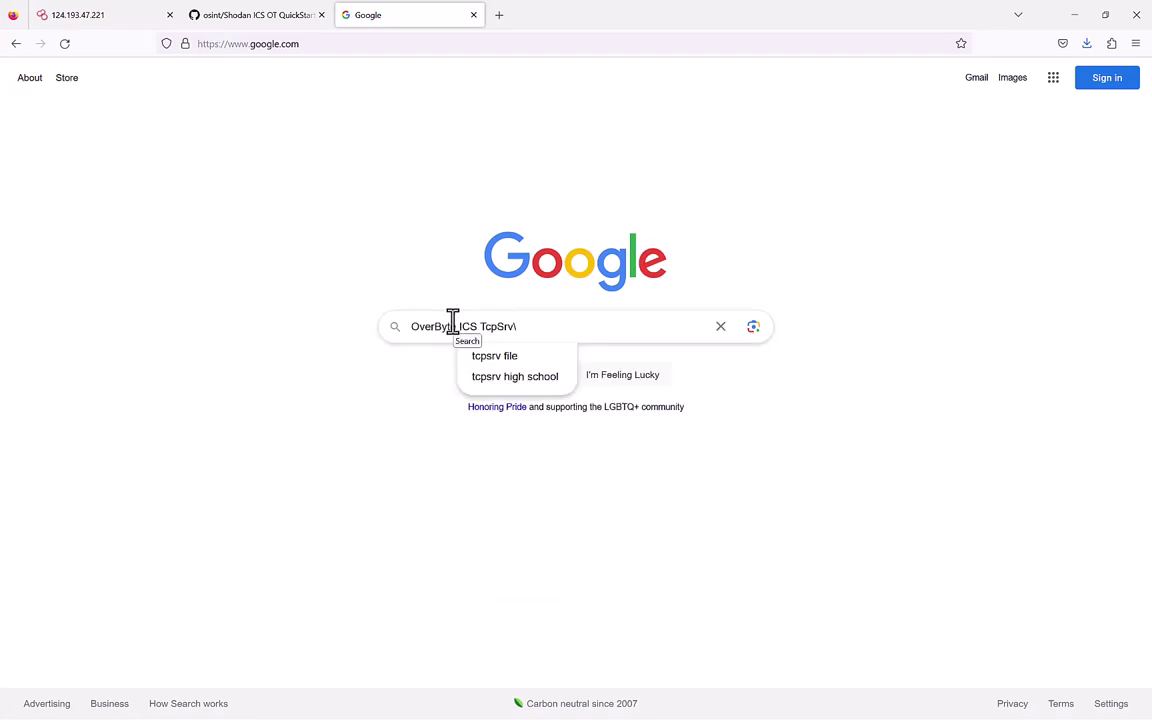
pyautogui.press('BackSpace')
pyautogui.press('Return')
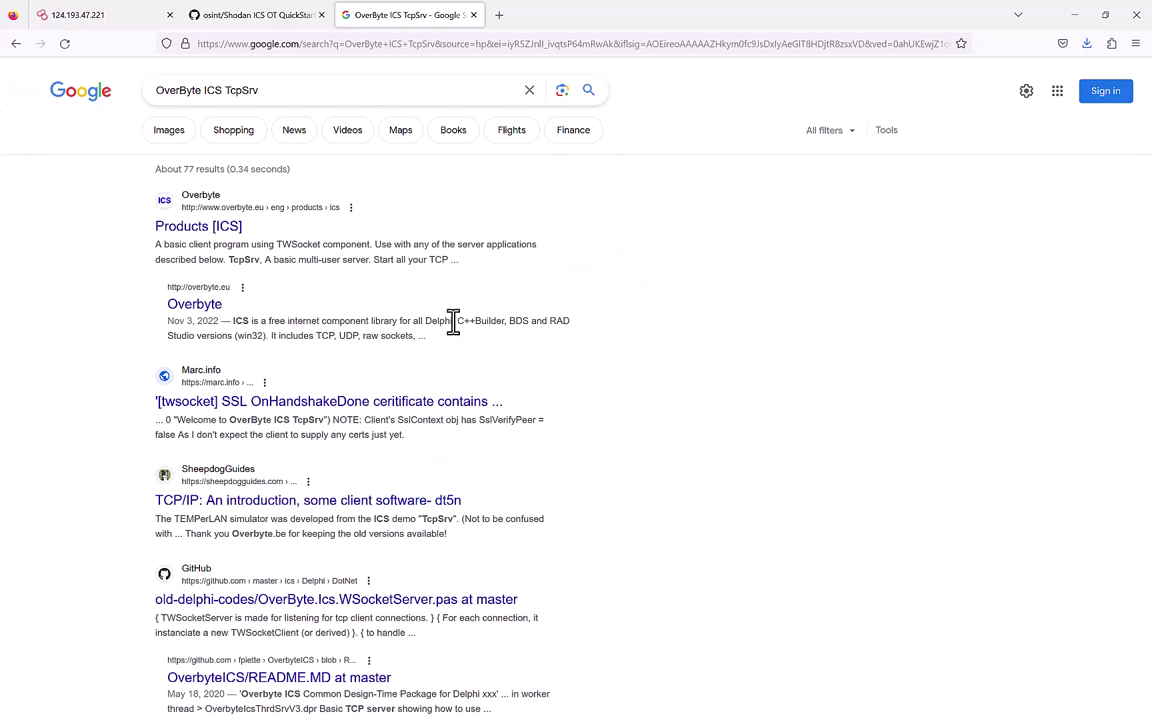
# Open the Overbyte search result and read what ICS stands for on the wiki's main page.
pyautogui.click(210, 310)
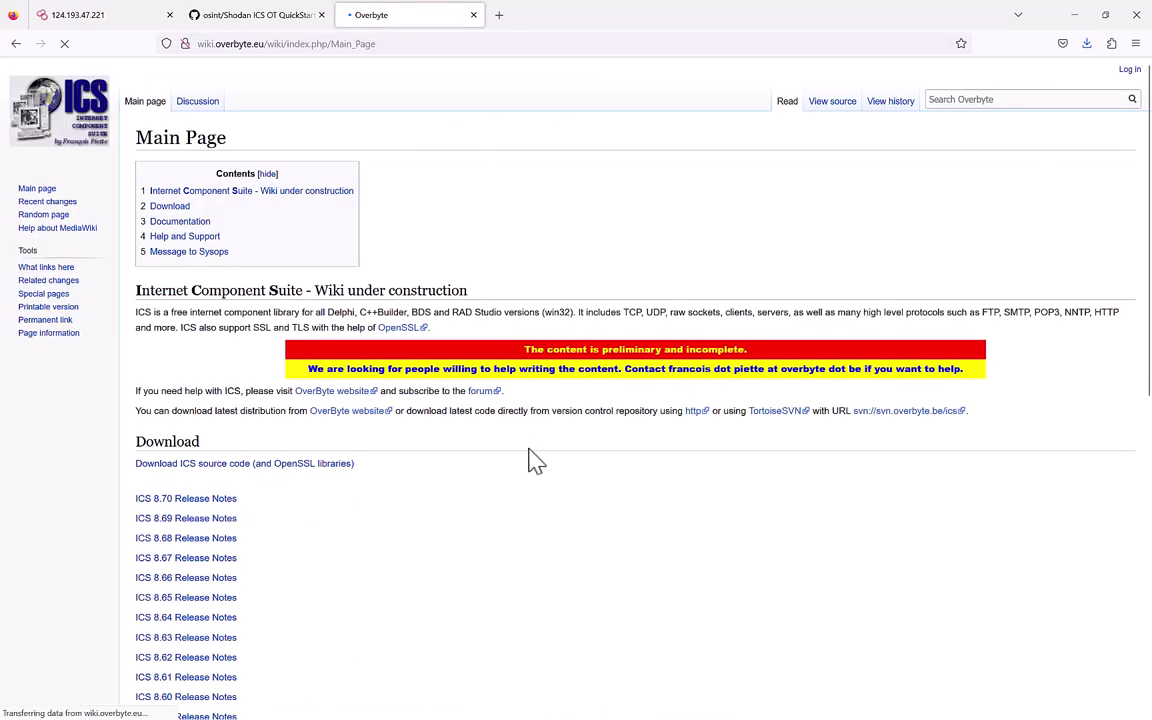
pyautogui.scroll(-1, 533, 462)
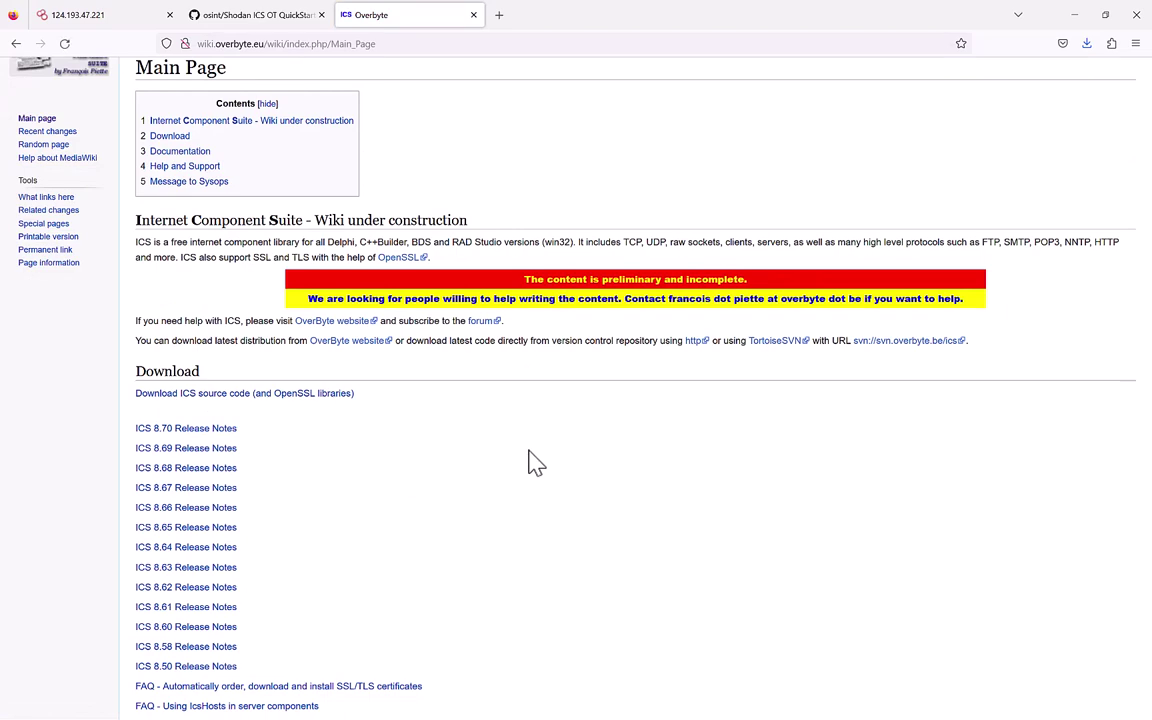
pyautogui.scroll(1, 533, 462)
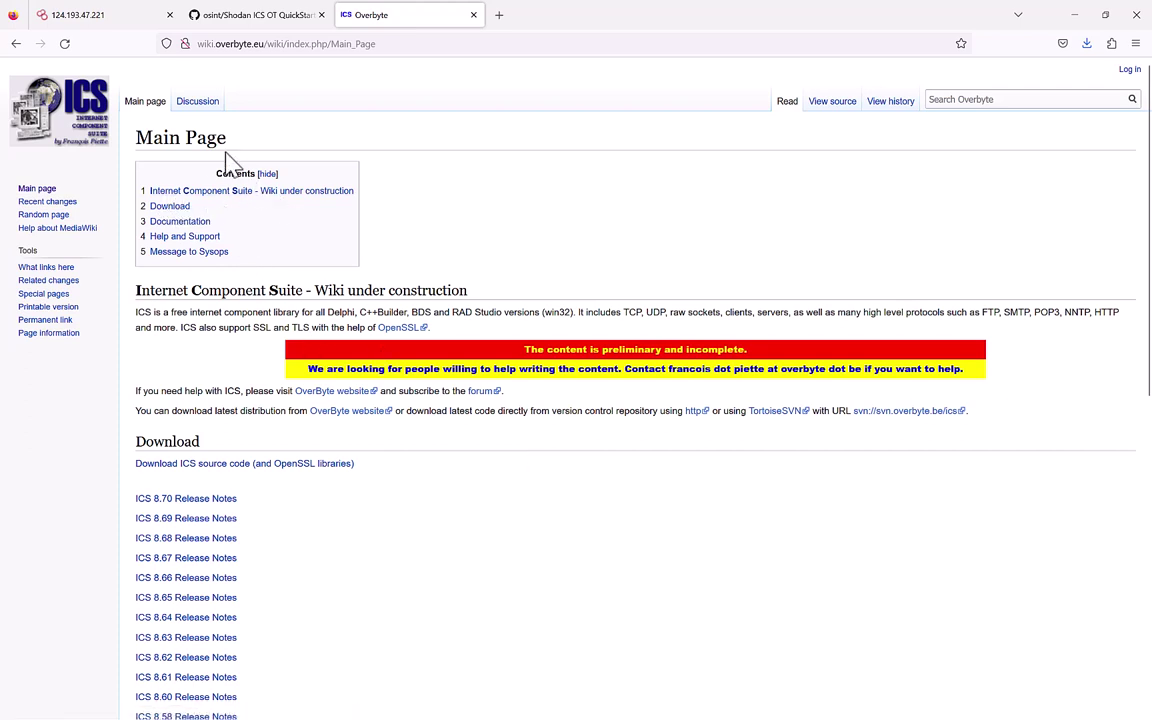
# Return to the Shodan ics search results and examine the highlighted ics matches in the remaining banners on the page.
pyautogui.click(125, 18)
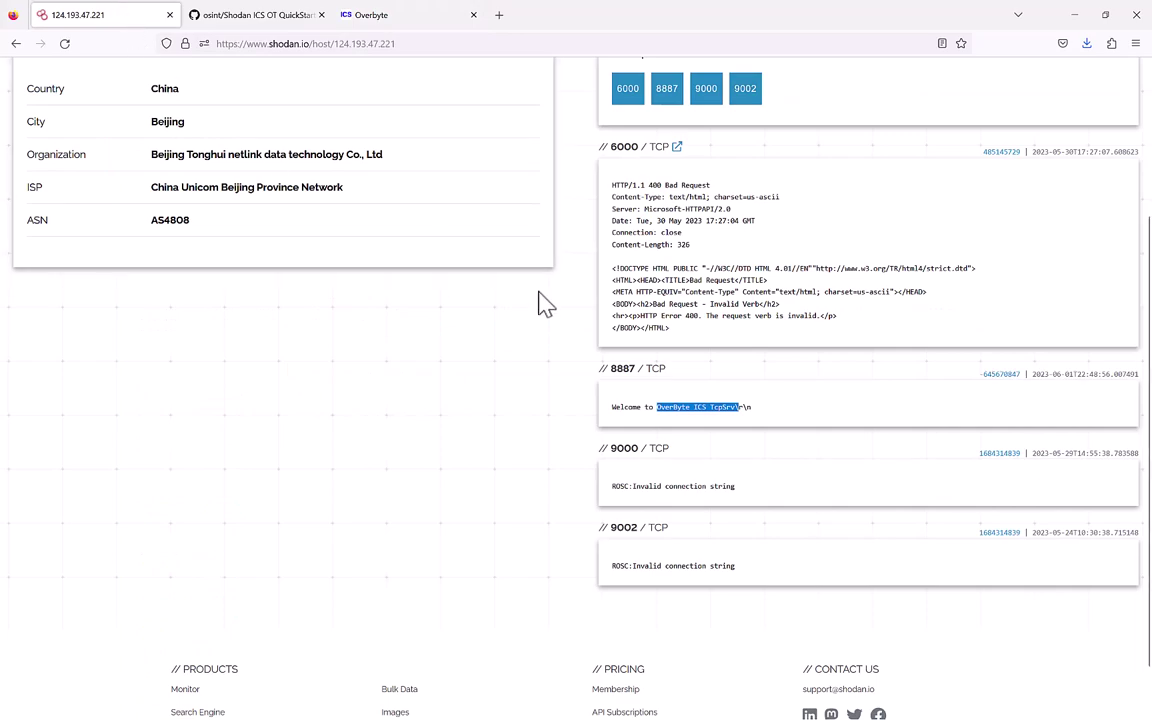
pyautogui.scroll(3, 386, 365)
pyautogui.click(17, 45)
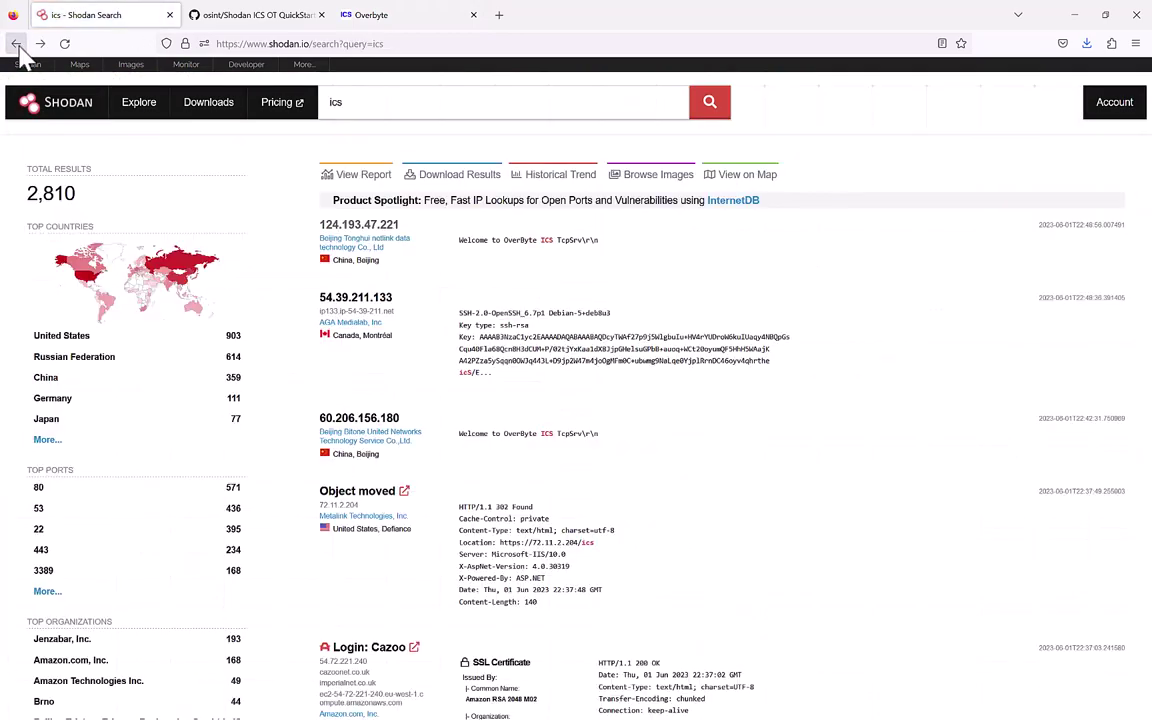
pyautogui.scroll(-3, 712, 426)
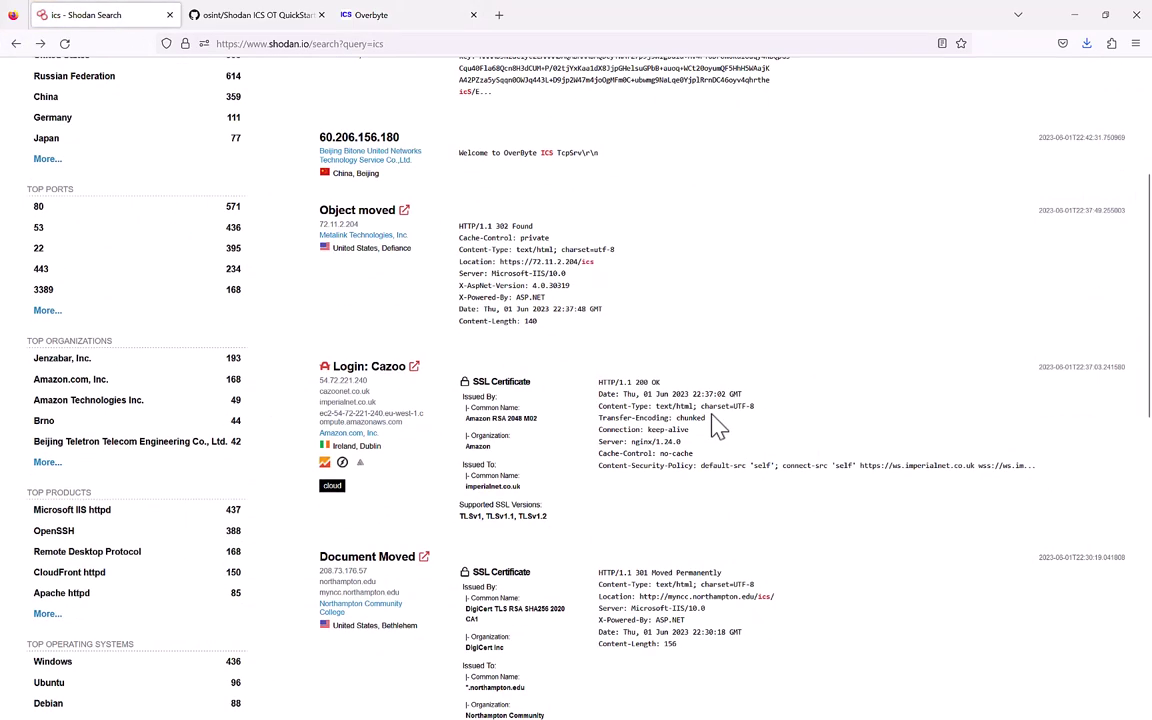
pyautogui.scroll(-3, 712, 426)
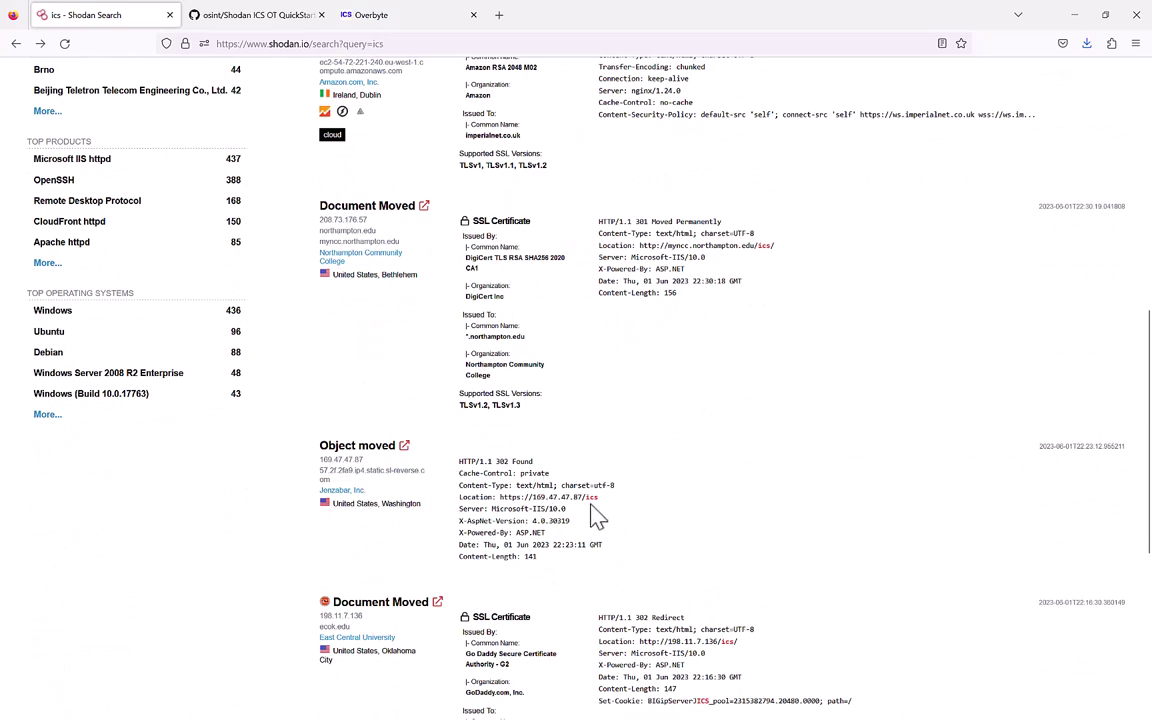
pyautogui.scroll(-2, 597, 515)
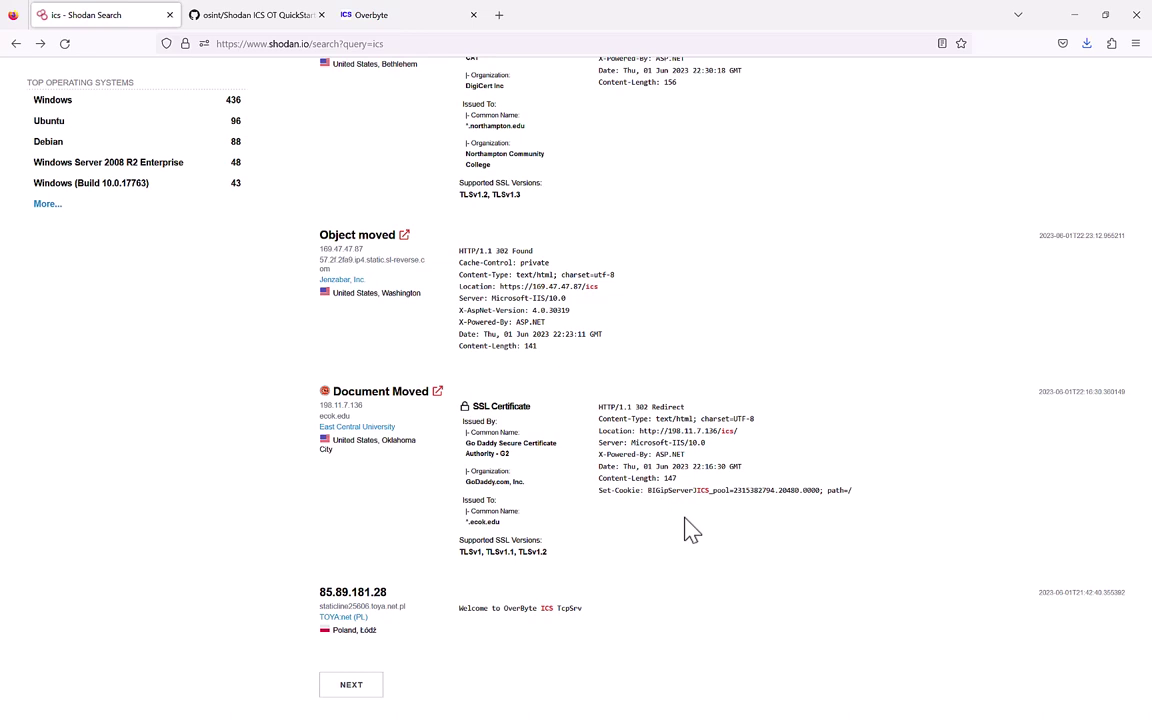
pyautogui.scroll(5, 728, 478)
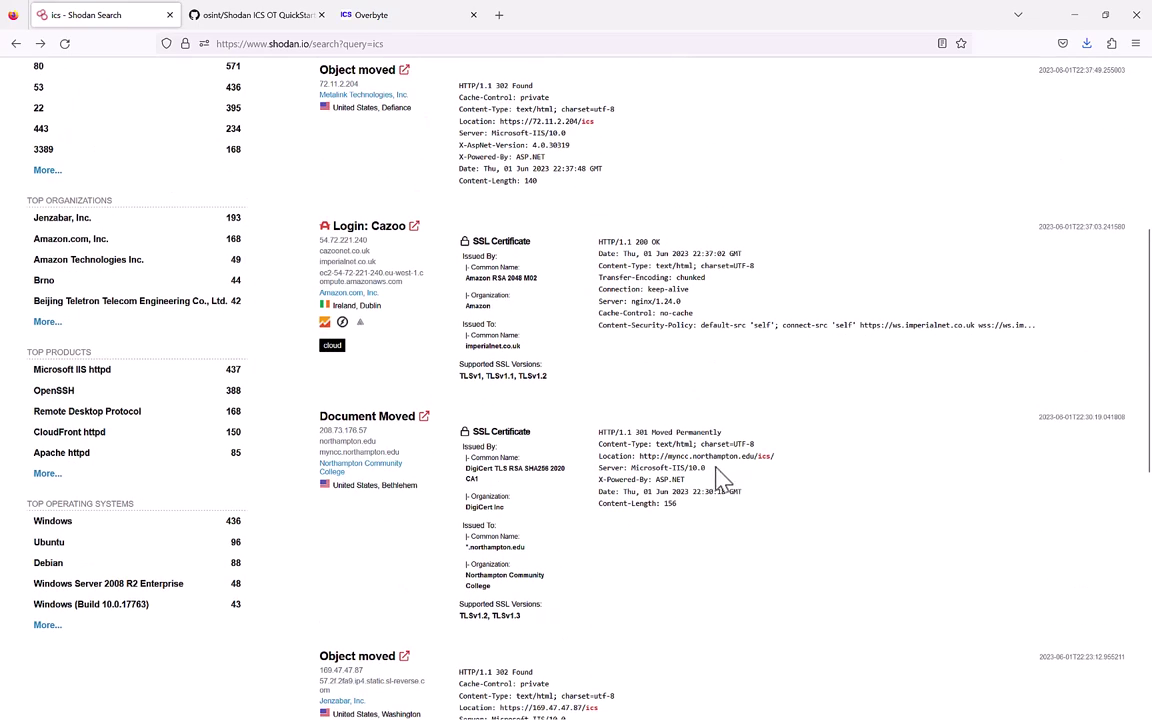
pyautogui.scroll(4, 660, 505)
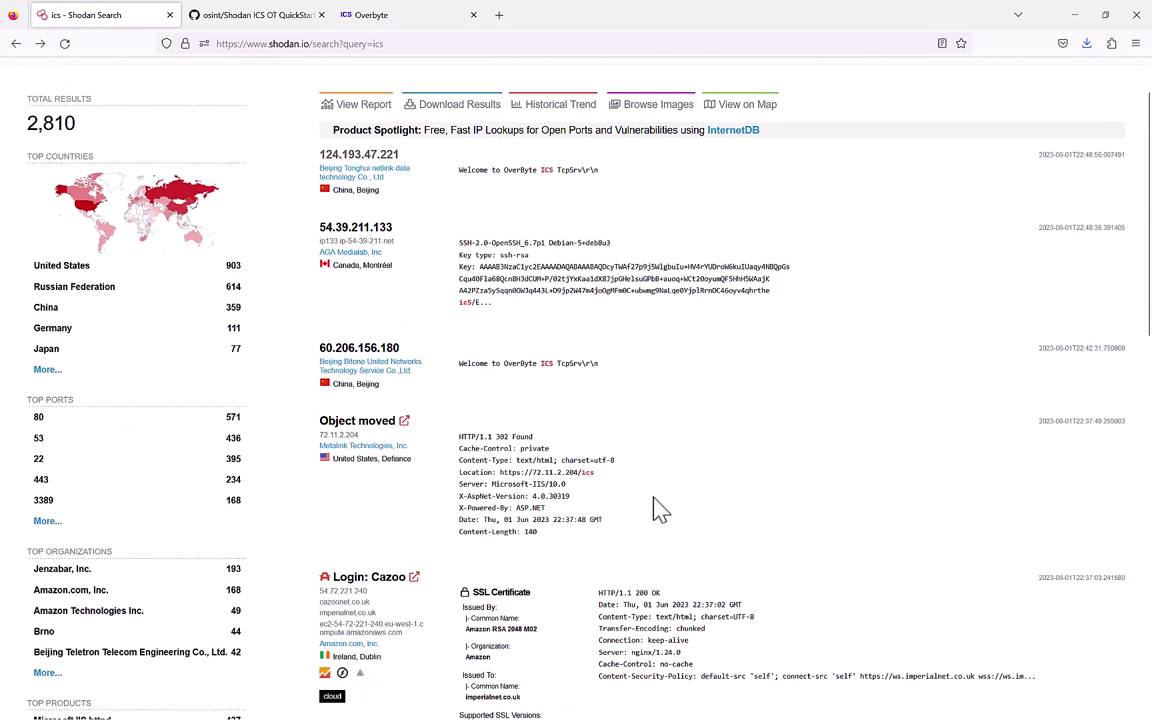
pyautogui.scroll(1, 660, 510)
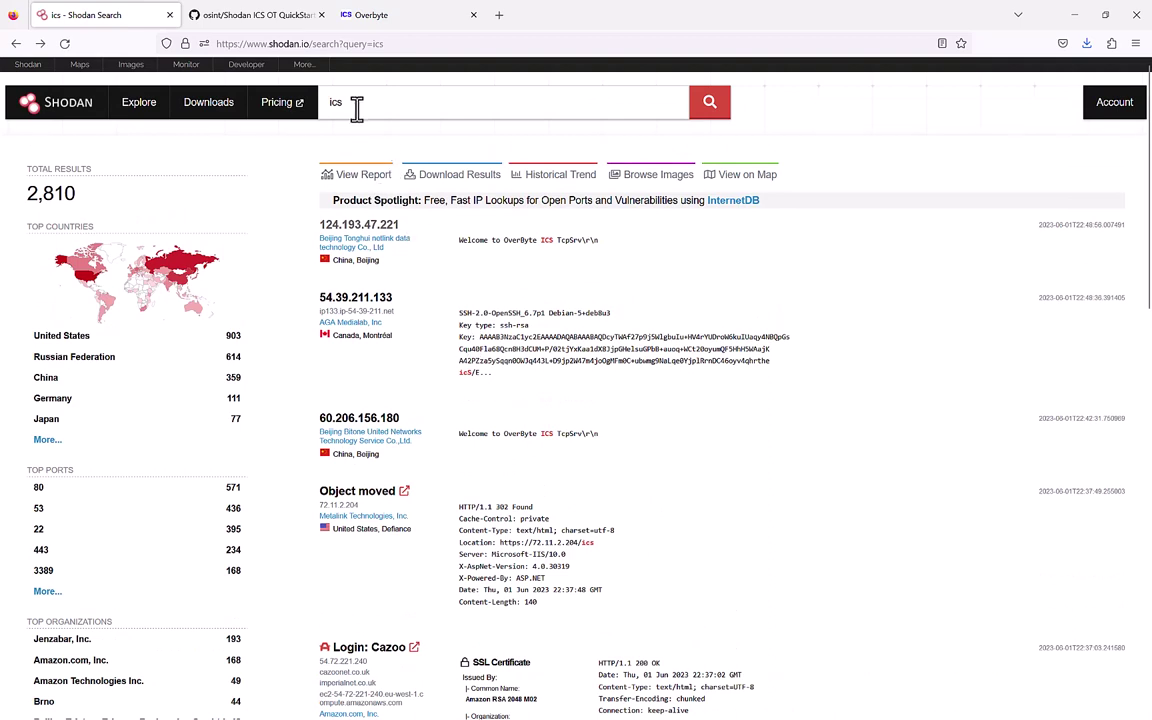
# Highlight the ics query, switch to the PowerPoint slide show and advance it to the Other Search Terms slide.
pyautogui.doubleClick(339, 102)
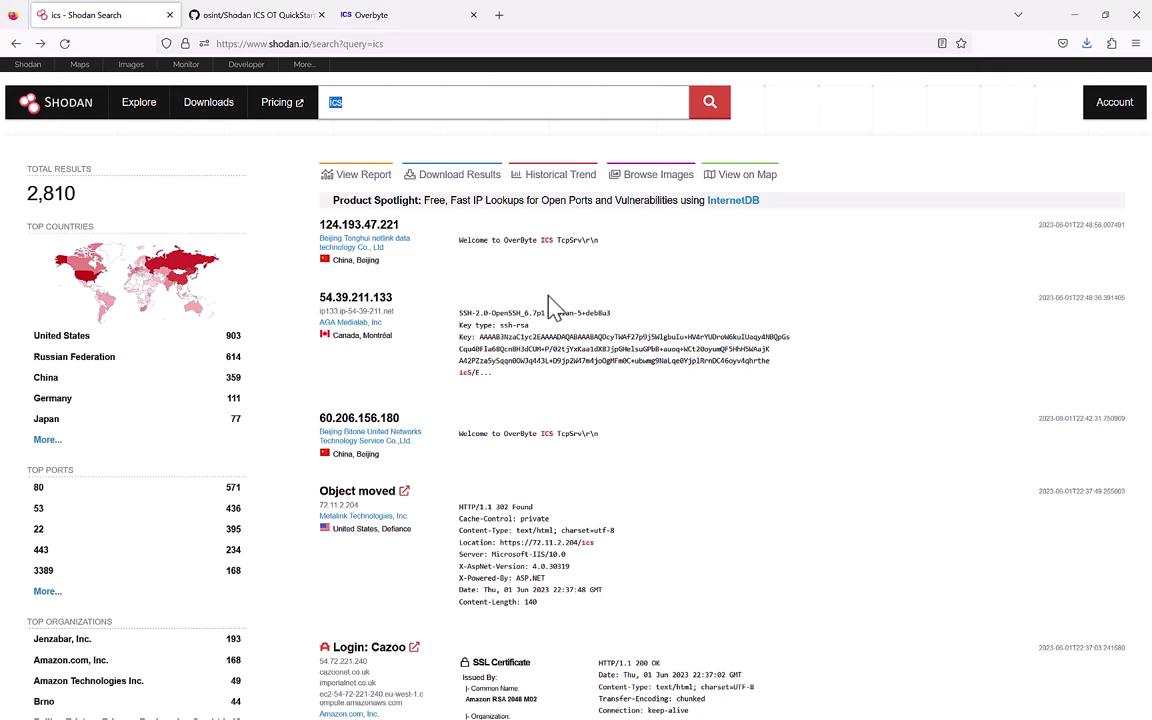
pyautogui.hotkey('alt', 'Tab')
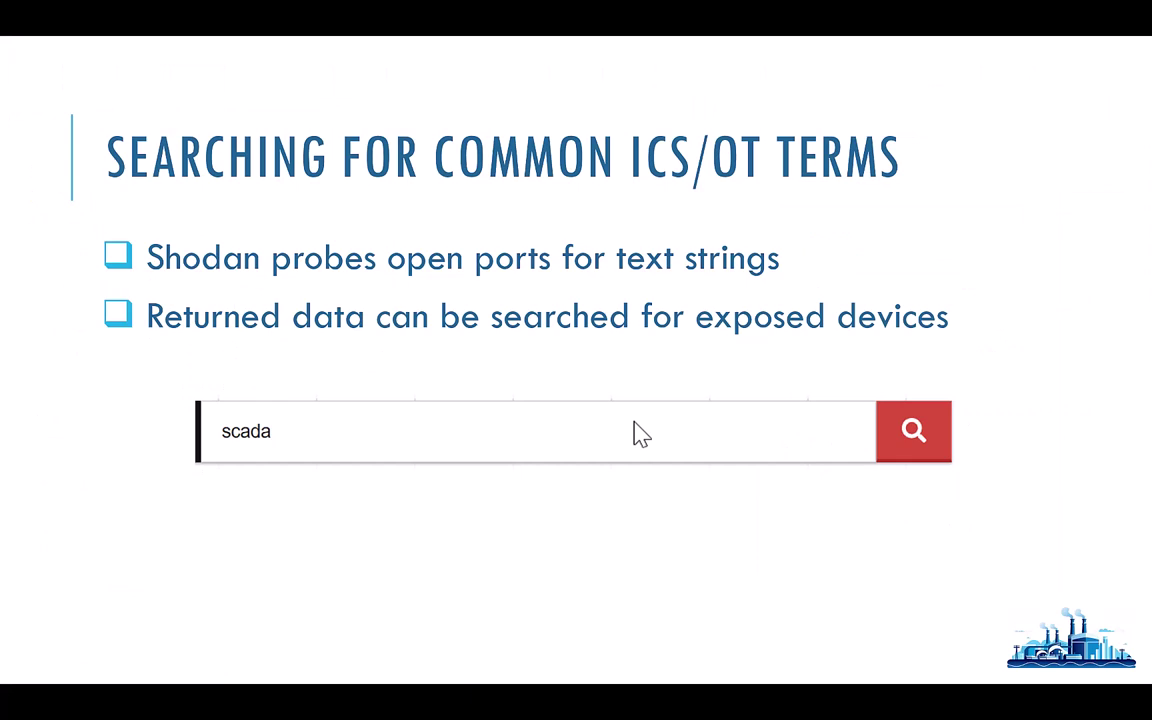
pyautogui.press('Right')
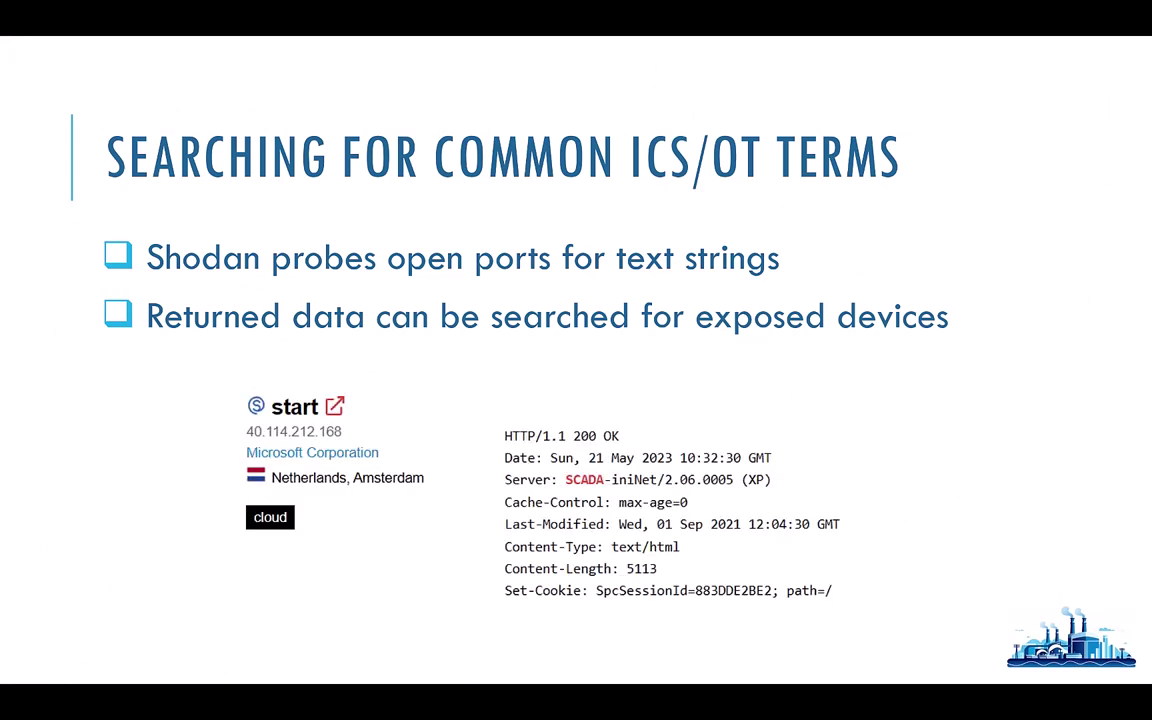
pyautogui.press('Right')
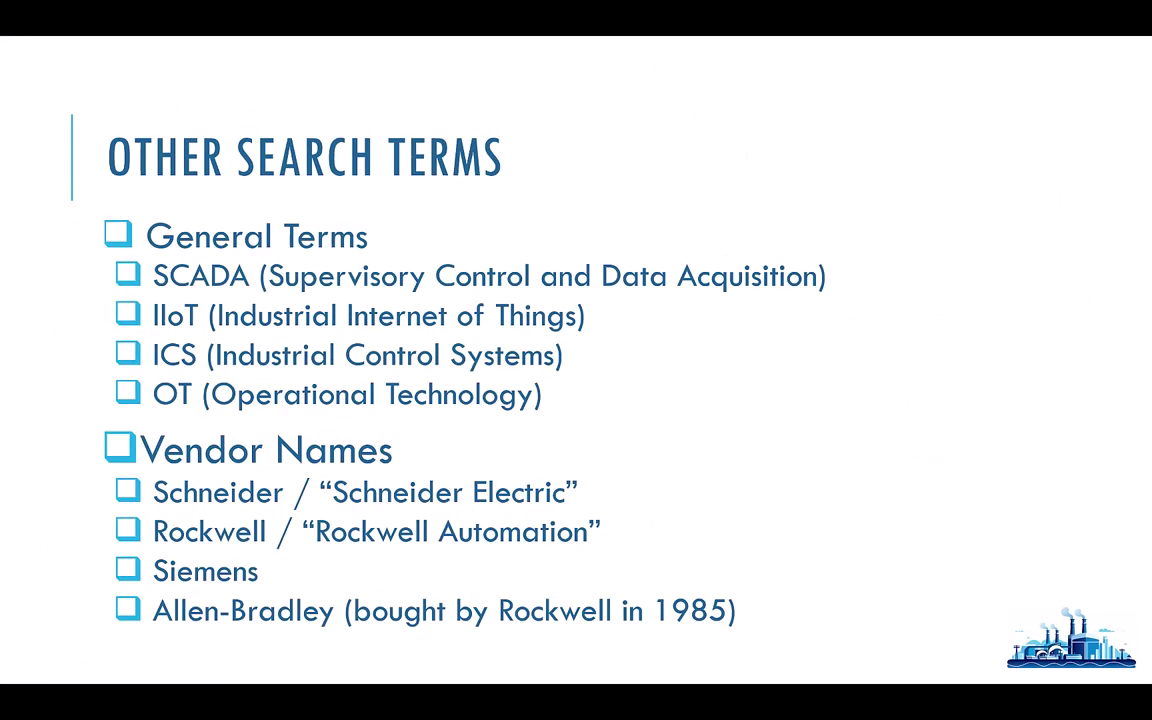